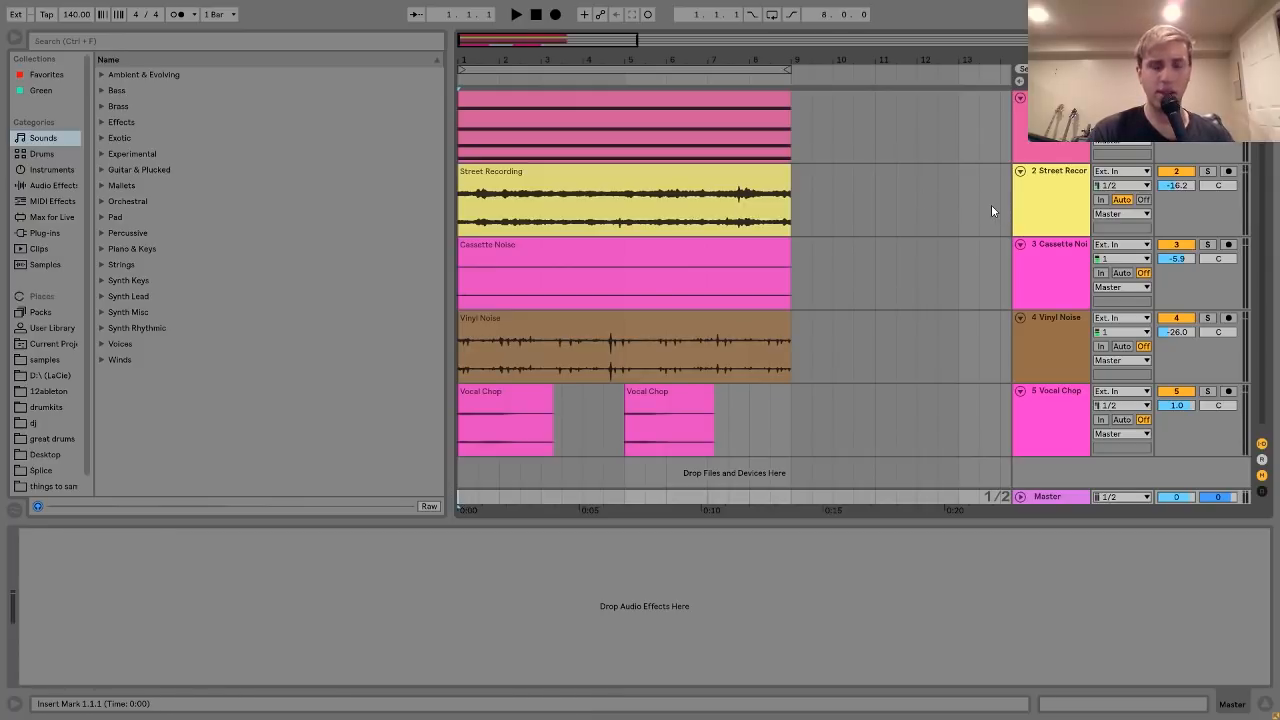
# Step: Play the full arrangement, and solo track 1 to hear the pad on its own
pyautogui.press('space')
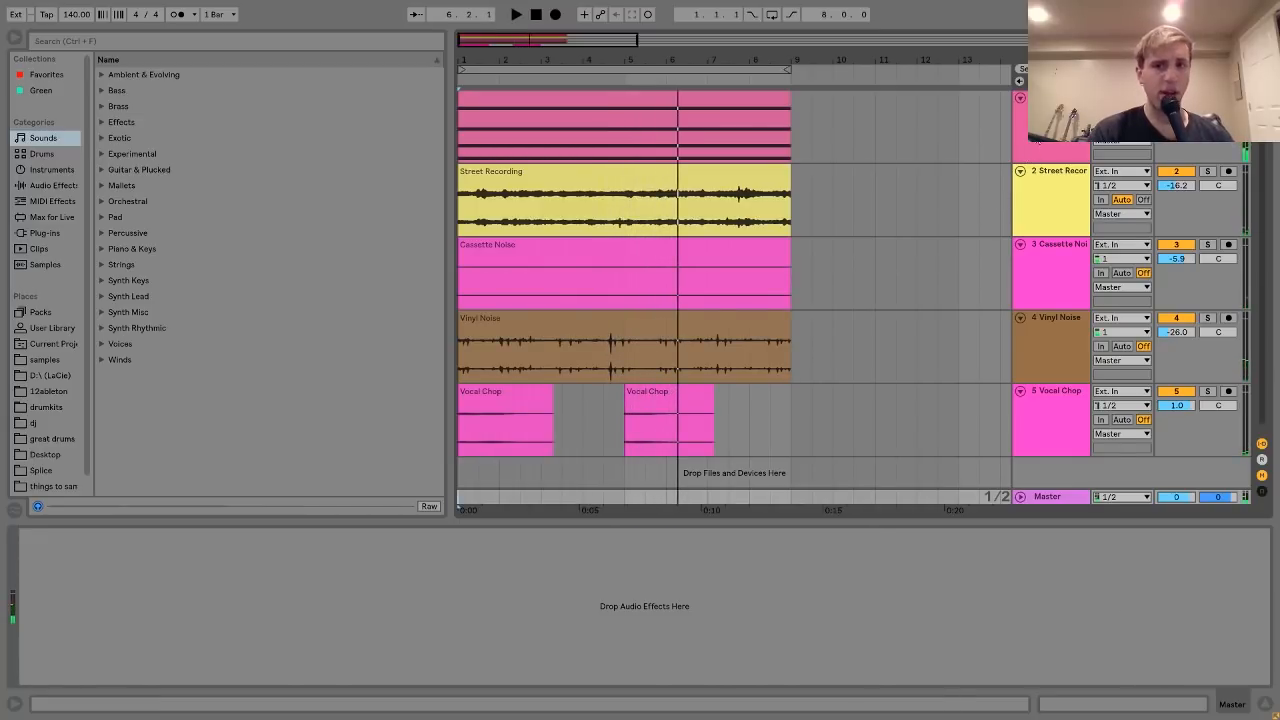
pyautogui.click(1045, 125)
pyautogui.press('s')
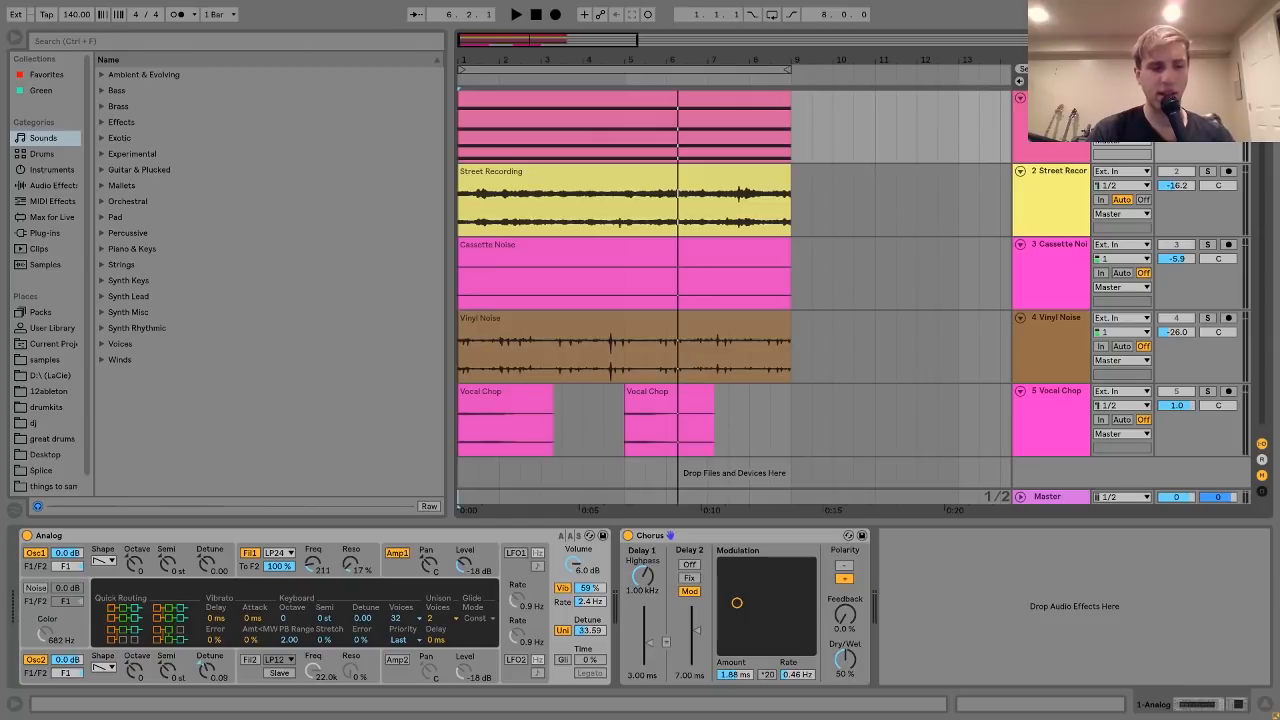
pyautogui.press('space')
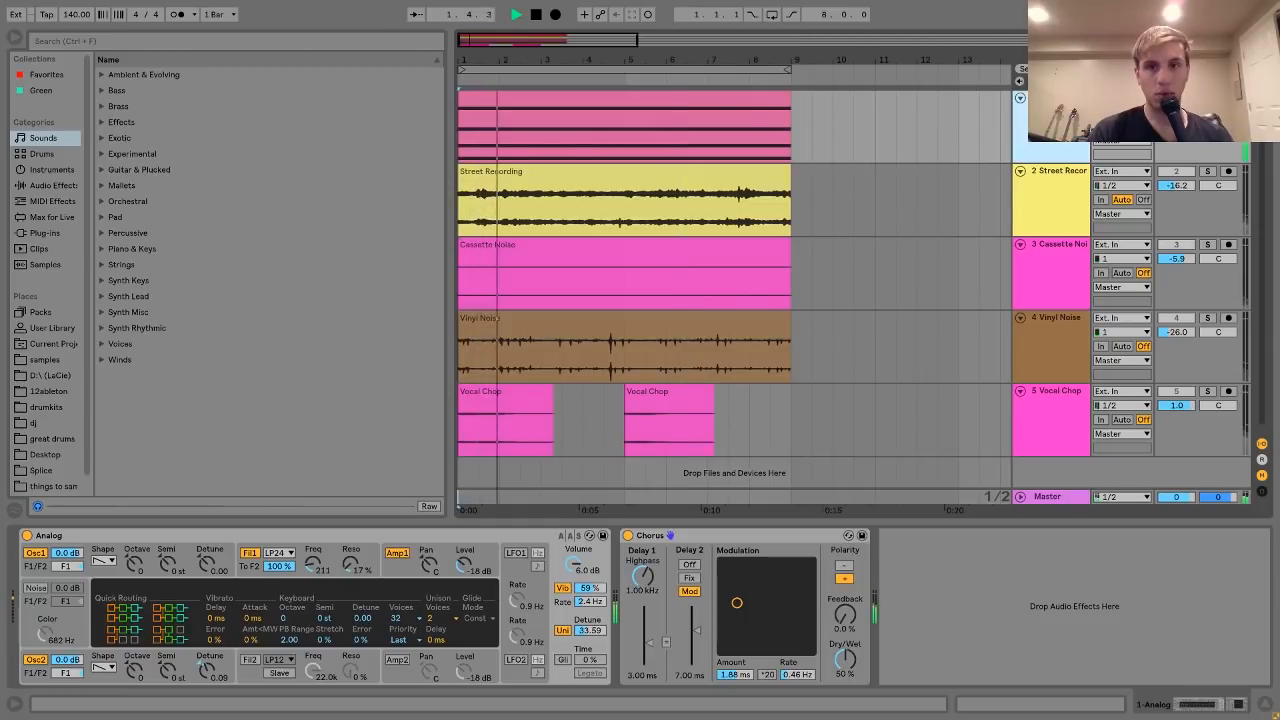
pyautogui.press('space')
# Step: Open the MIDI clip on track 1 and examine the sustained chord's notes
pyautogui.doubleClick(751, 95)
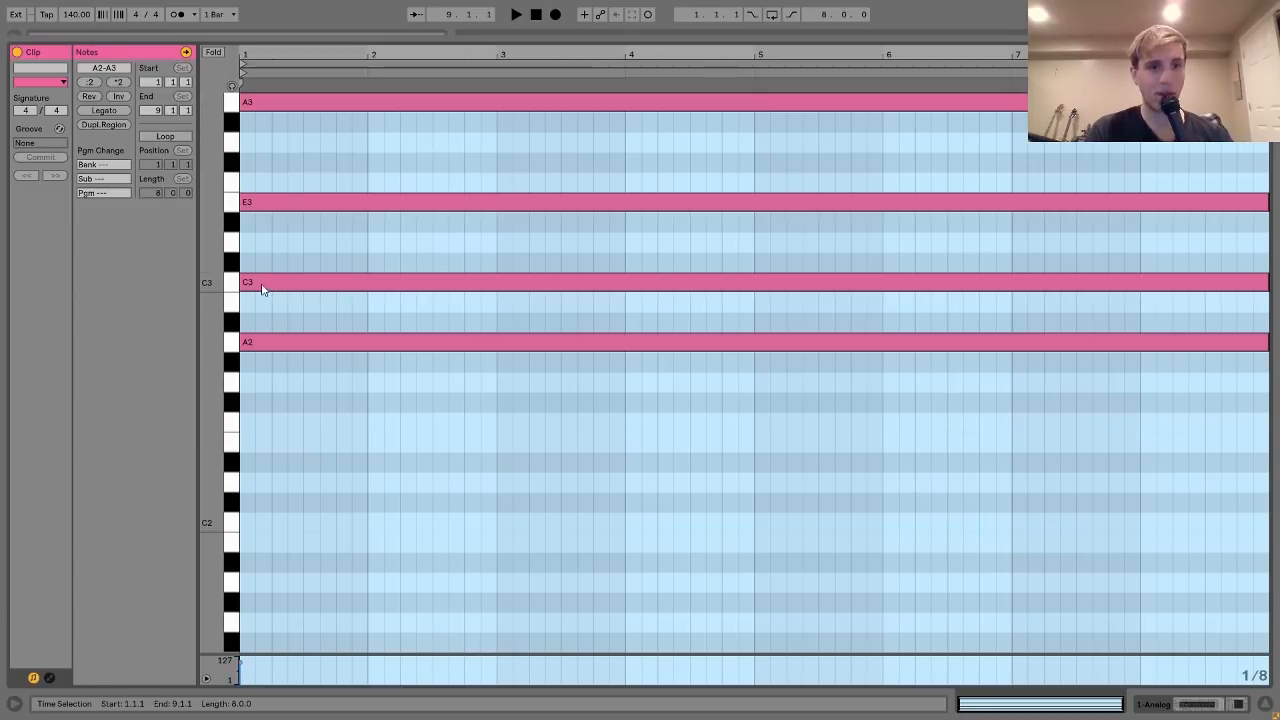
pyautogui.scroll(5, 267, 288)
pyautogui.scroll(-3, 270, 287)
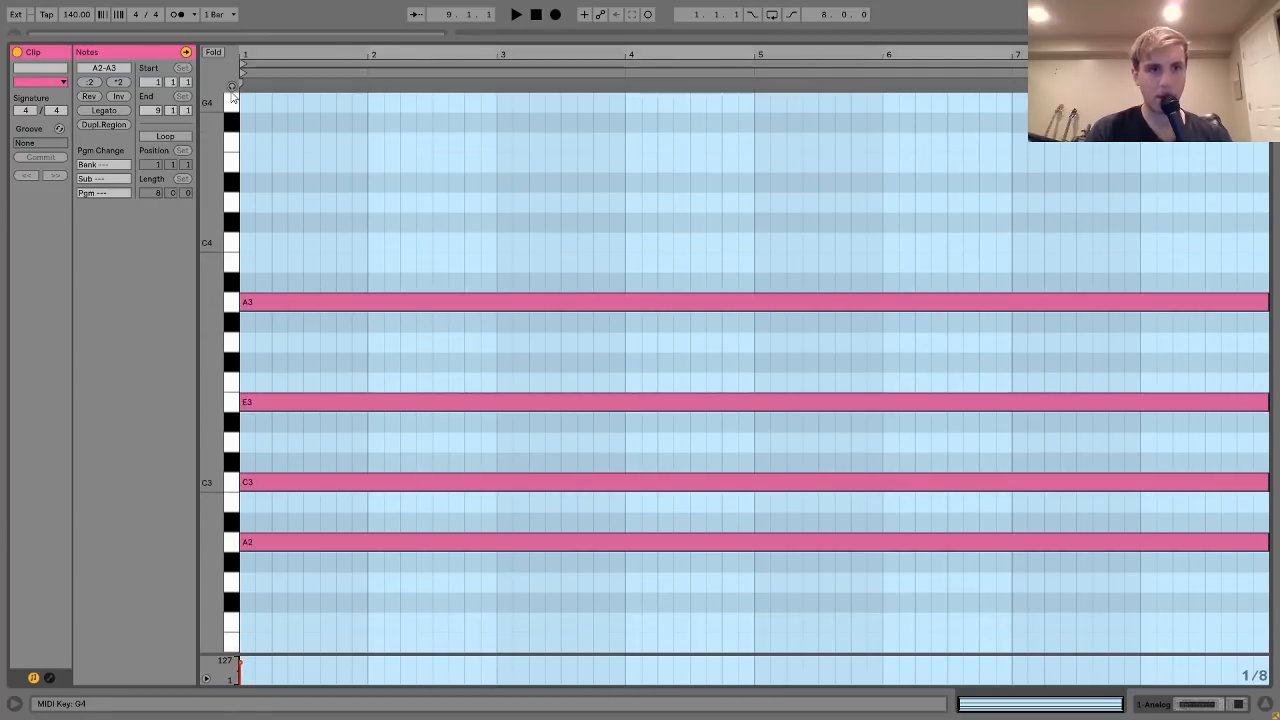
pyautogui.click(250, 304)
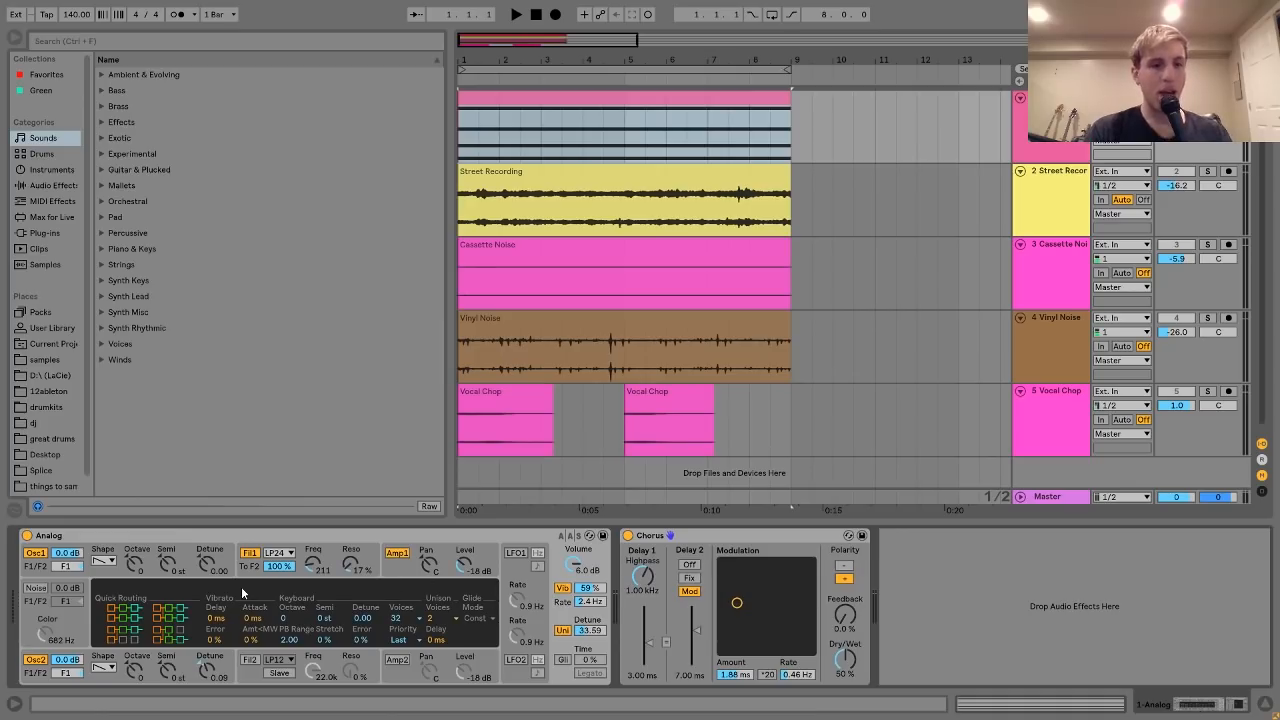
# Step: Review Analog's oscillator settings and raise Filter 1's frequency to 266 while the pad plays
pyautogui.click(95, 568)
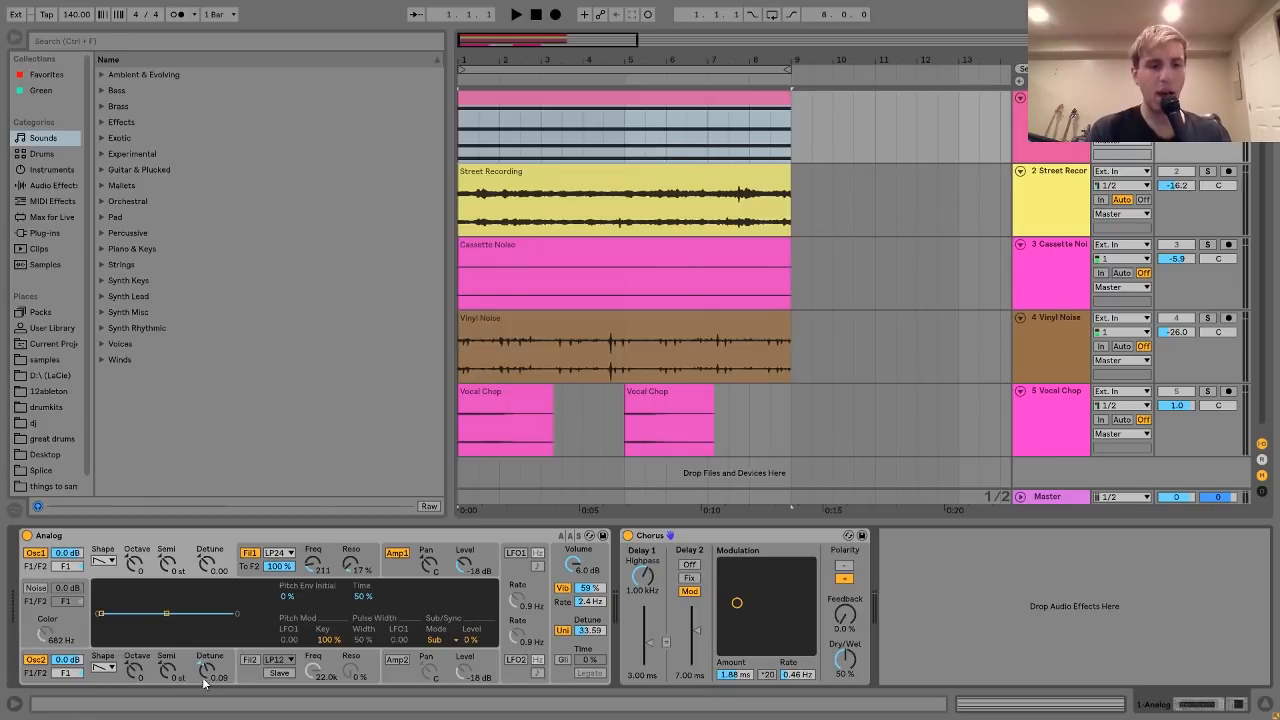
pyautogui.click(308, 566)
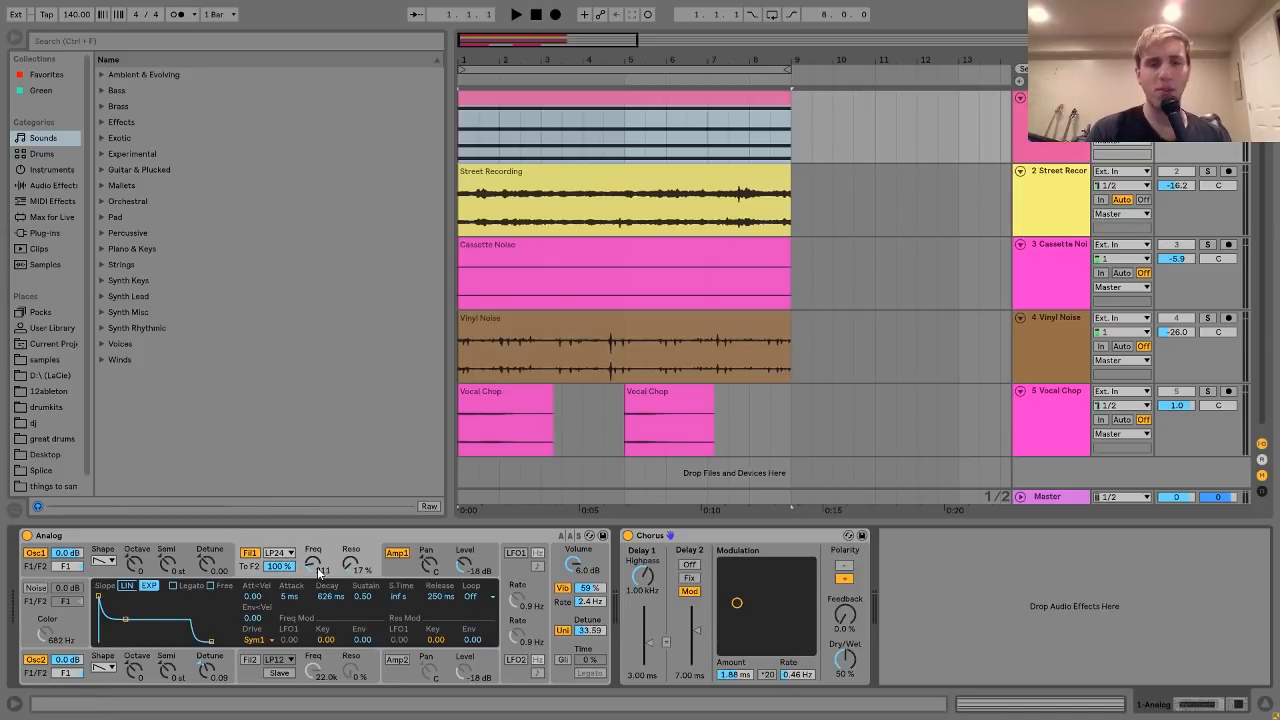
pyautogui.press('space')
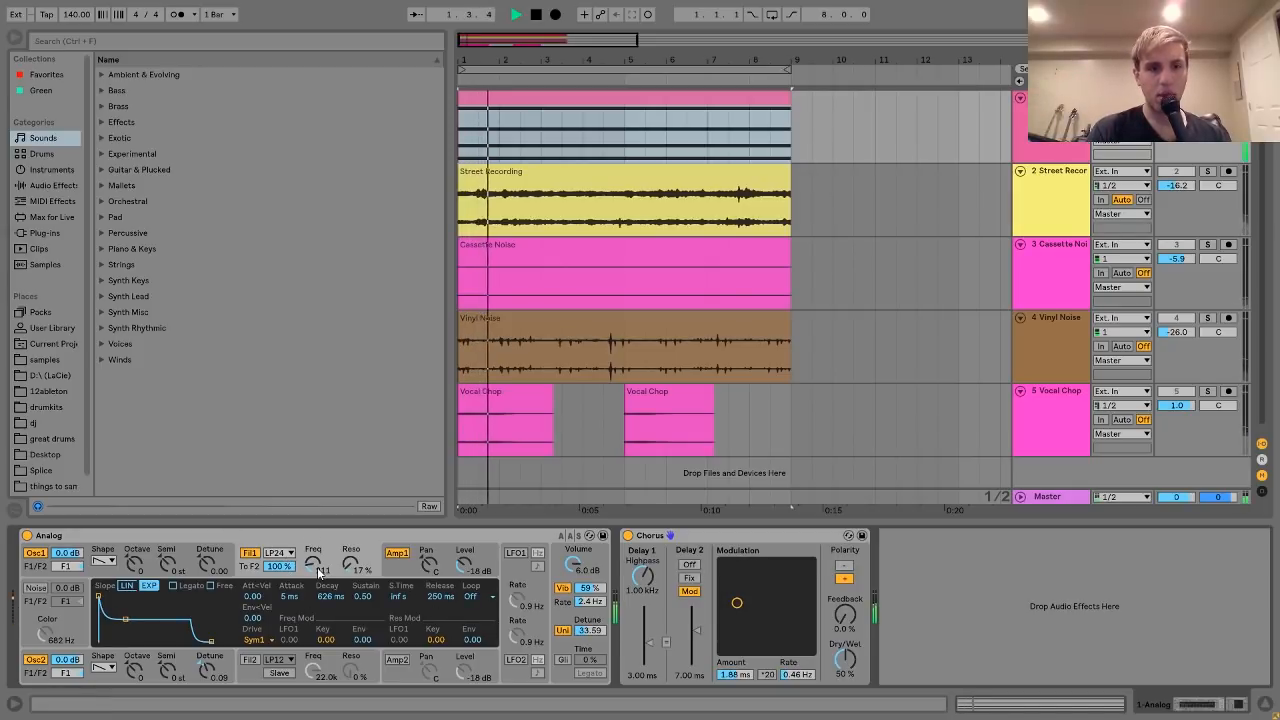
pyautogui.moveTo(318, 571); pyautogui.dragTo(321, 578)
pyautogui.press('space')
# Step: Play the pad while inspecting Analog's Amp 1 envelope and its vibrato and unison settings
pyautogui.press('space')
pyautogui.click(405, 576)
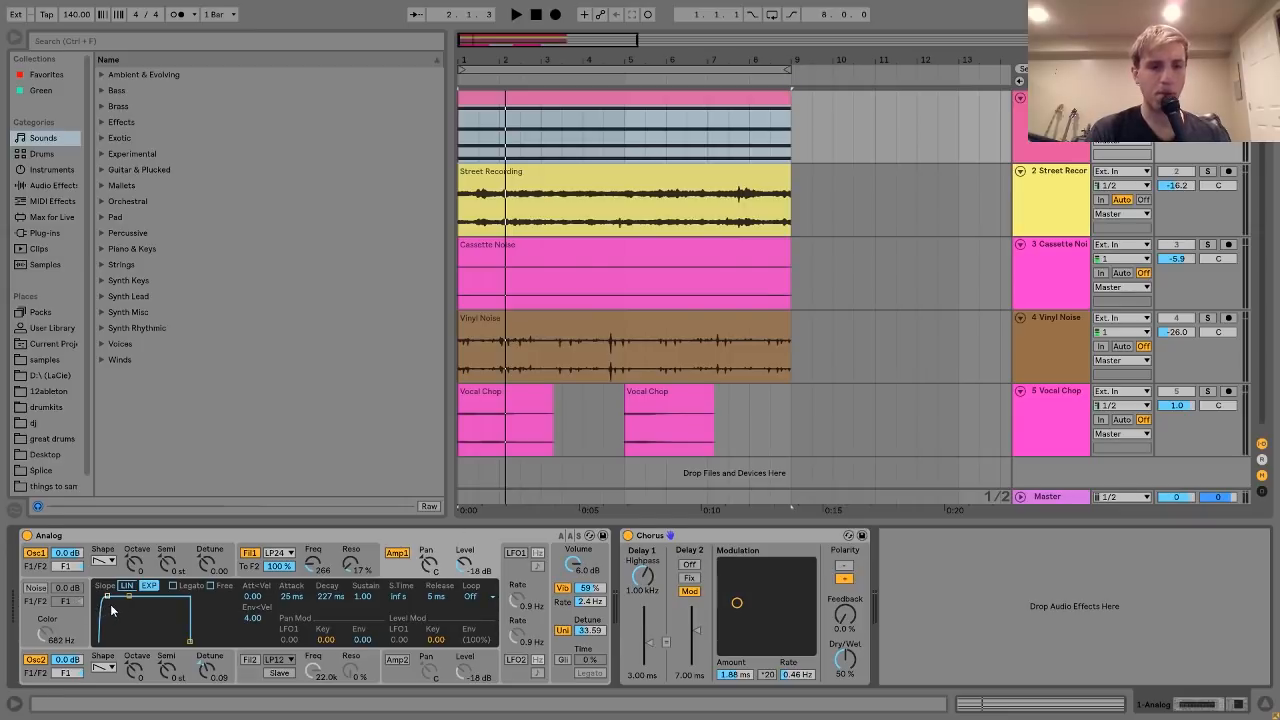
pyautogui.press('space')
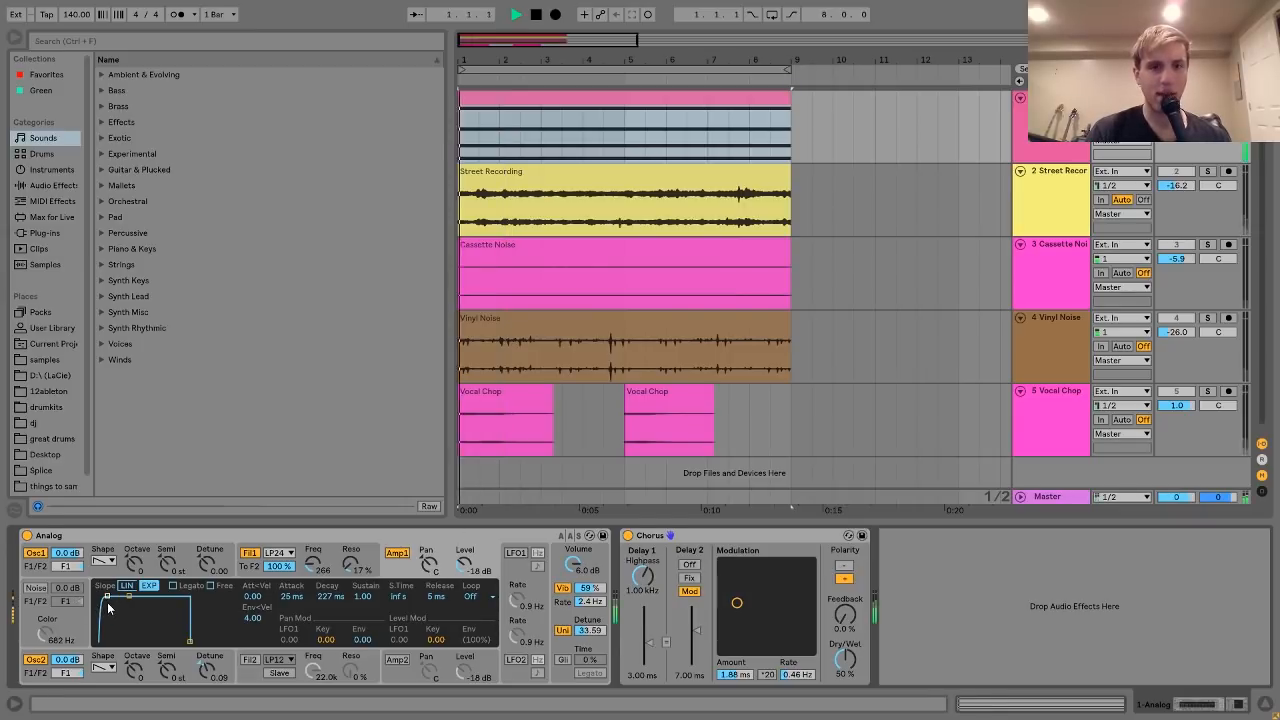
pyautogui.click(560, 578)
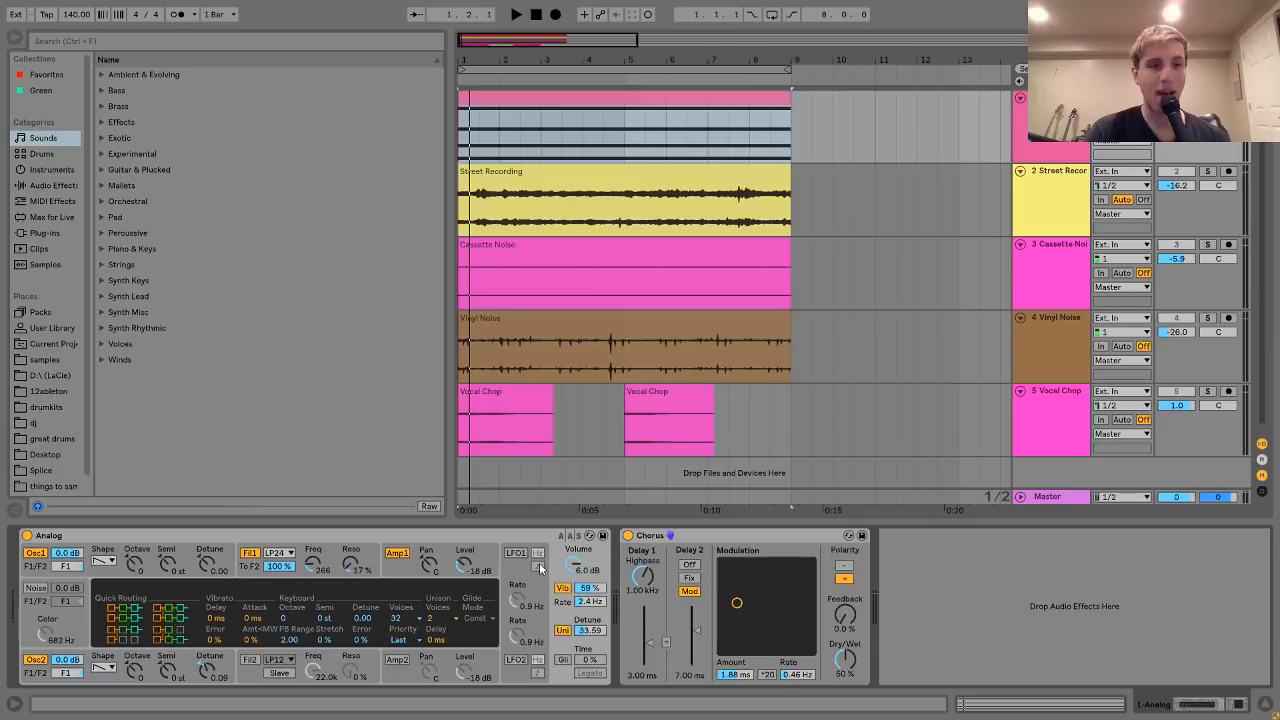
# Step: Loop the length of the pad clip on track 1 and play it
pyautogui.click(704, 95)
pyautogui.hotkey('ctrl', 'l')
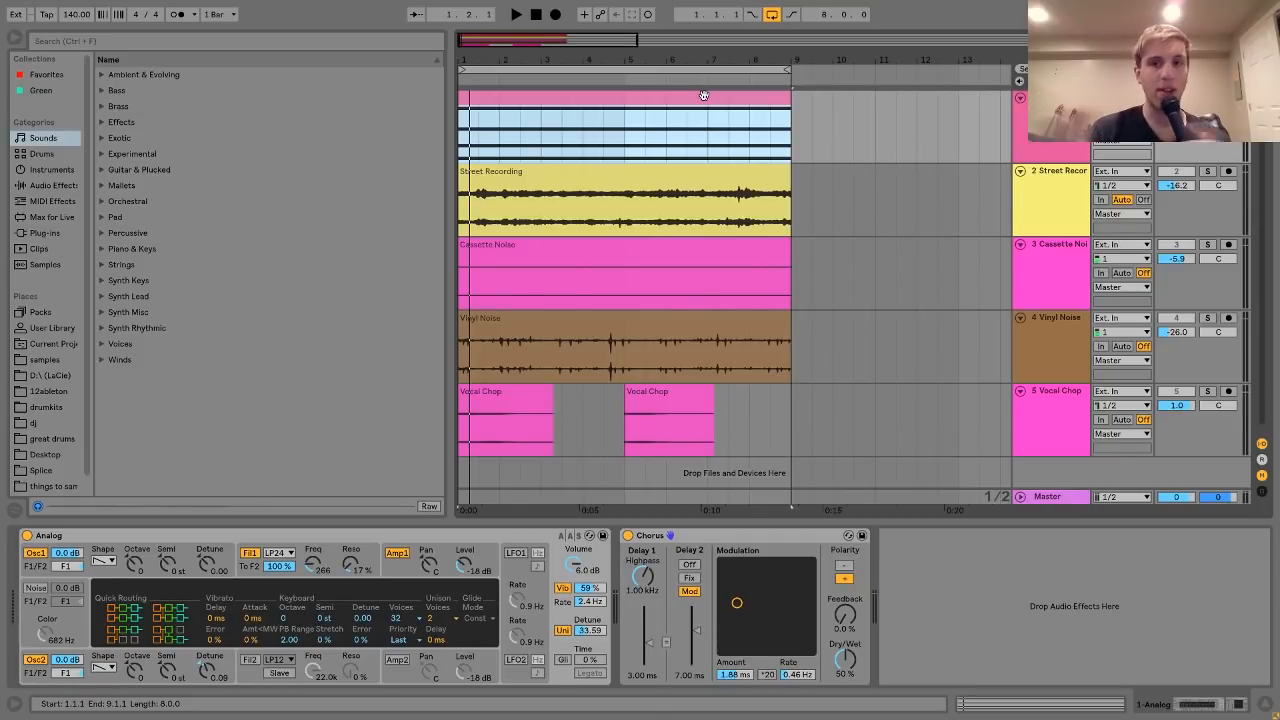
pyautogui.press('space')
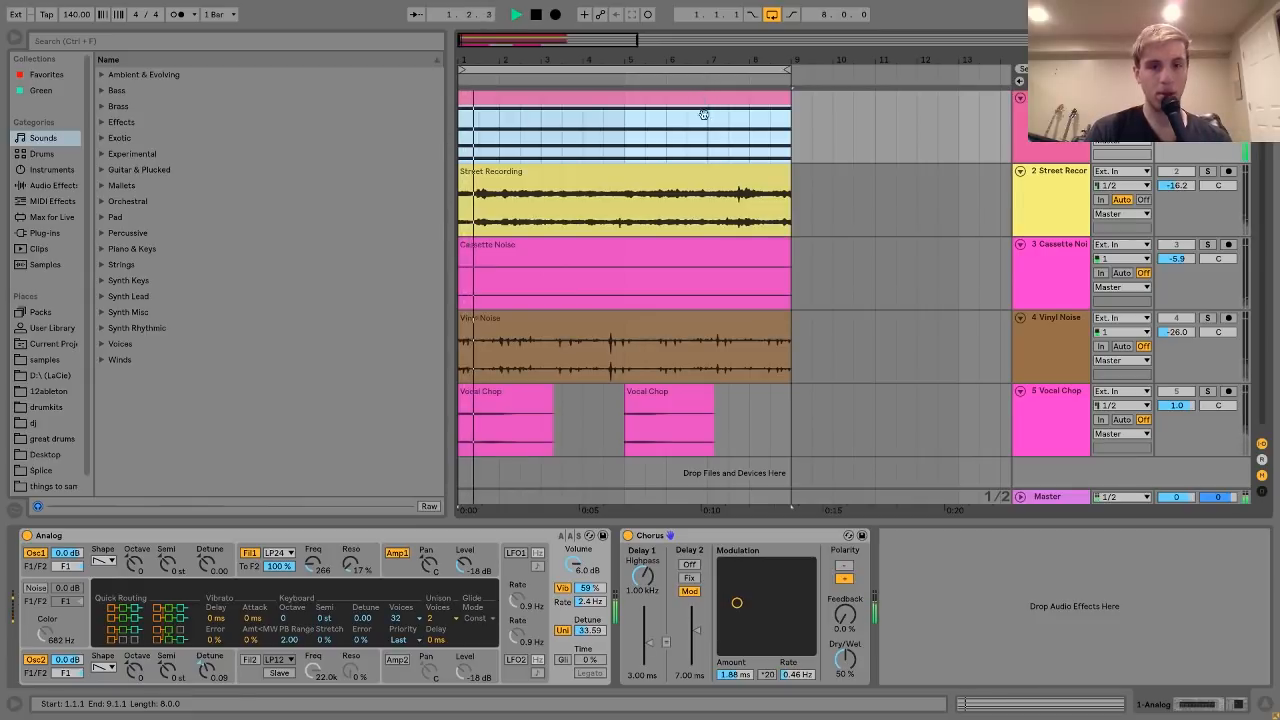
# Step: Audition the pad with Chorus and Analog's vibrato and unison off, and switch all three back on
pyautogui.click(628, 536)
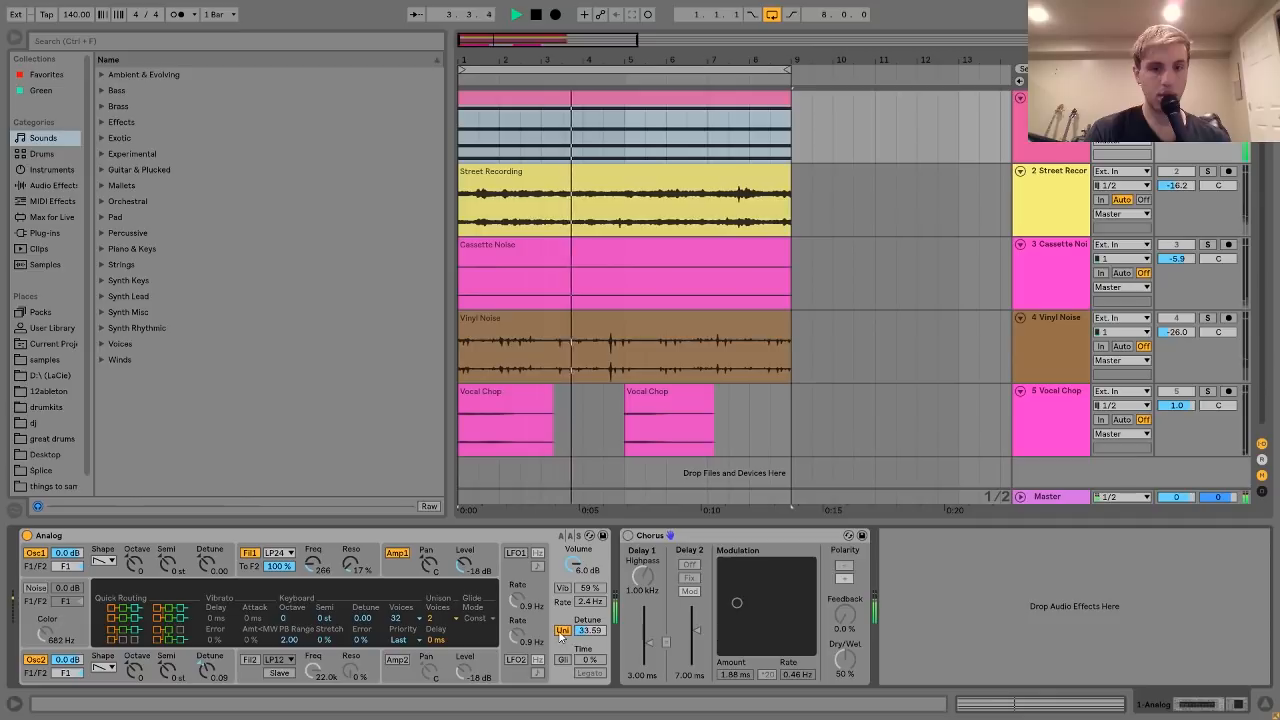
pyautogui.click(562, 631)
pyautogui.press('space')
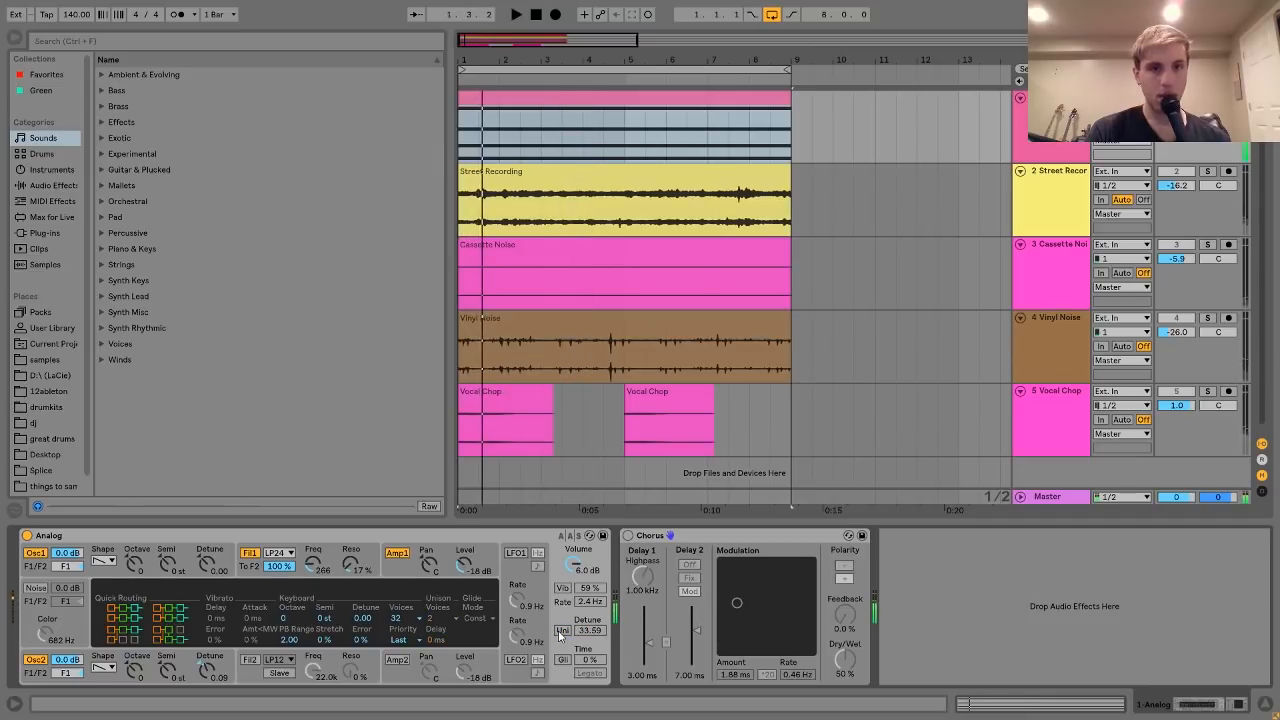
pyautogui.click(561, 633)
pyautogui.click(563, 588)
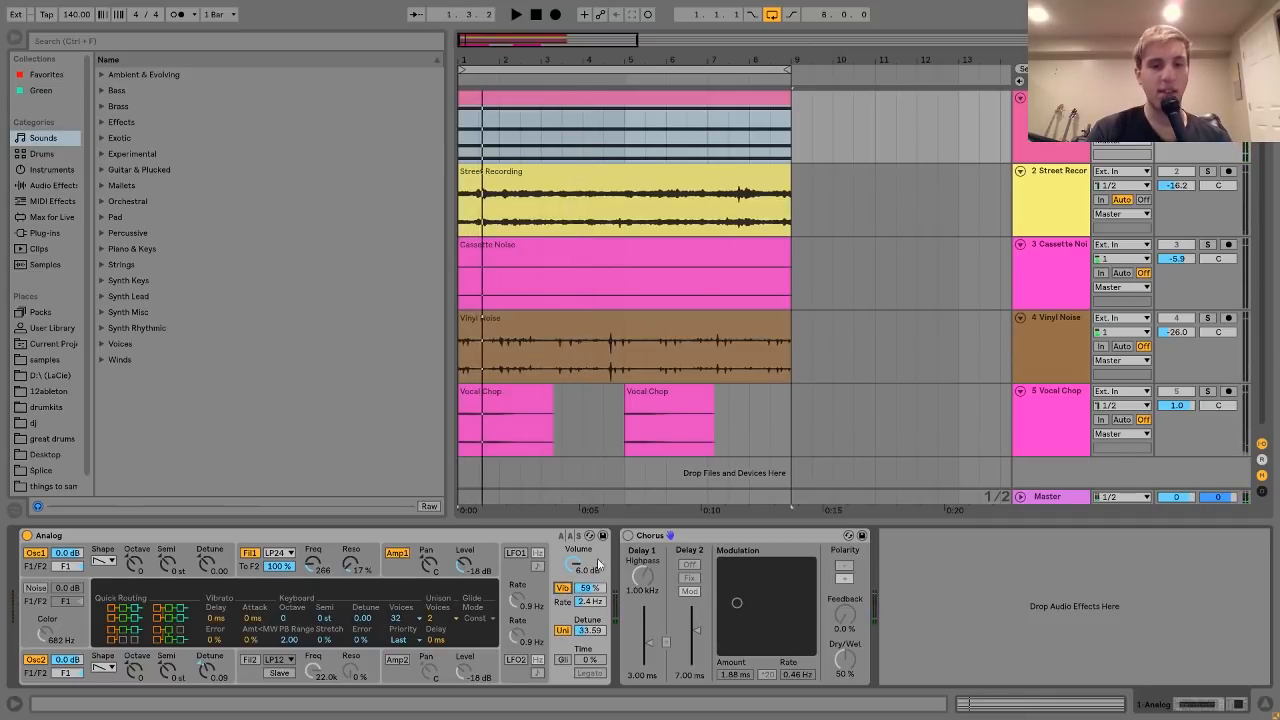
pyautogui.click(627, 535)
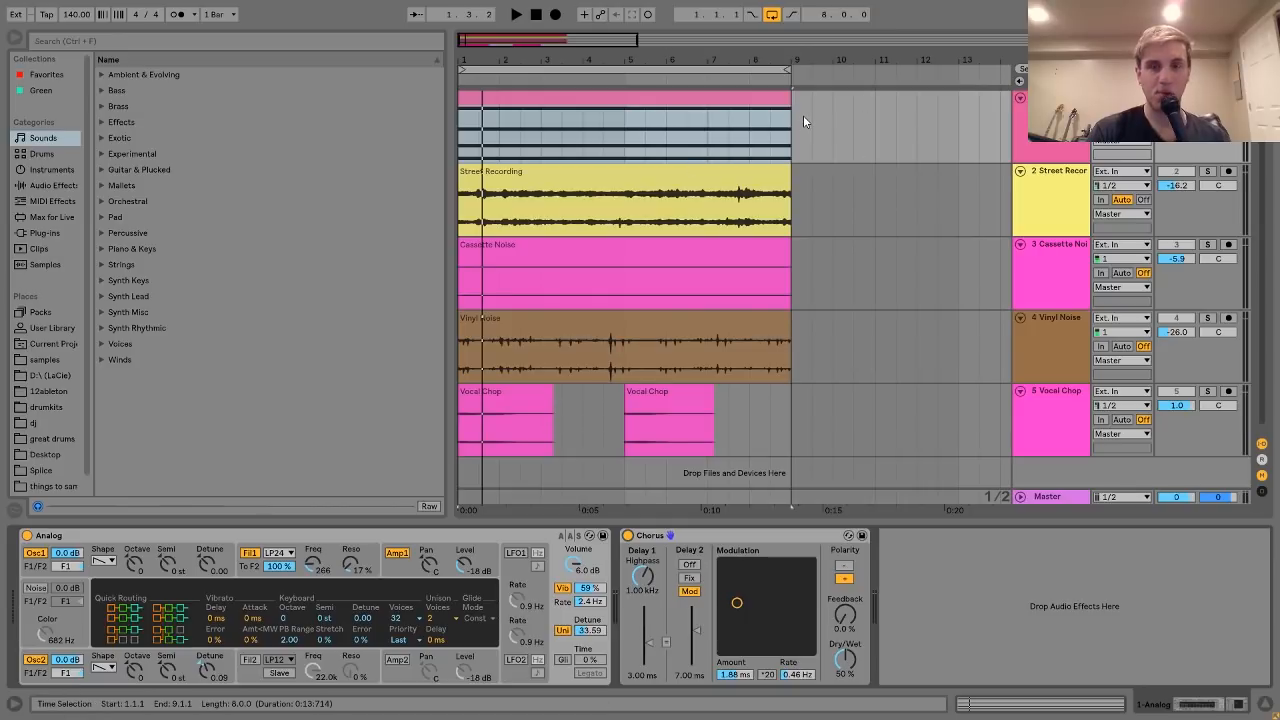
# Step: Listen to the looped pad through Analog and Chorus, and check its MIDI clip
pyautogui.press('space')
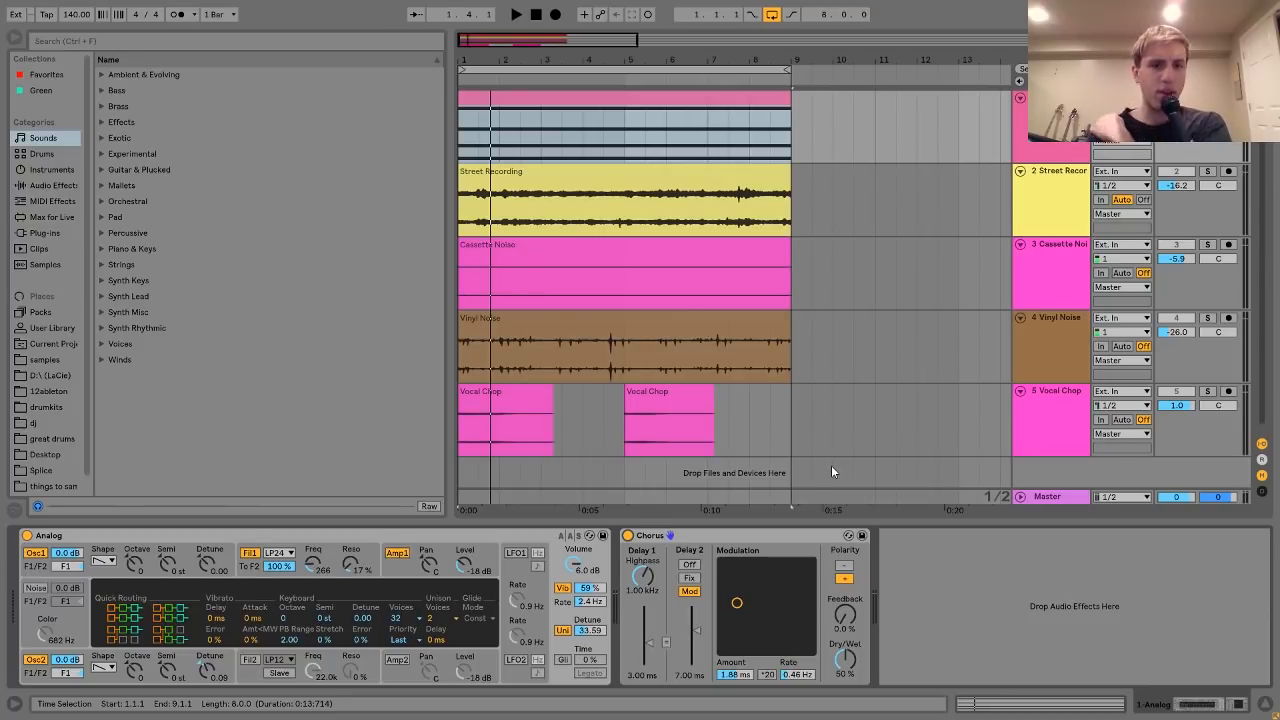
pyautogui.press('space')
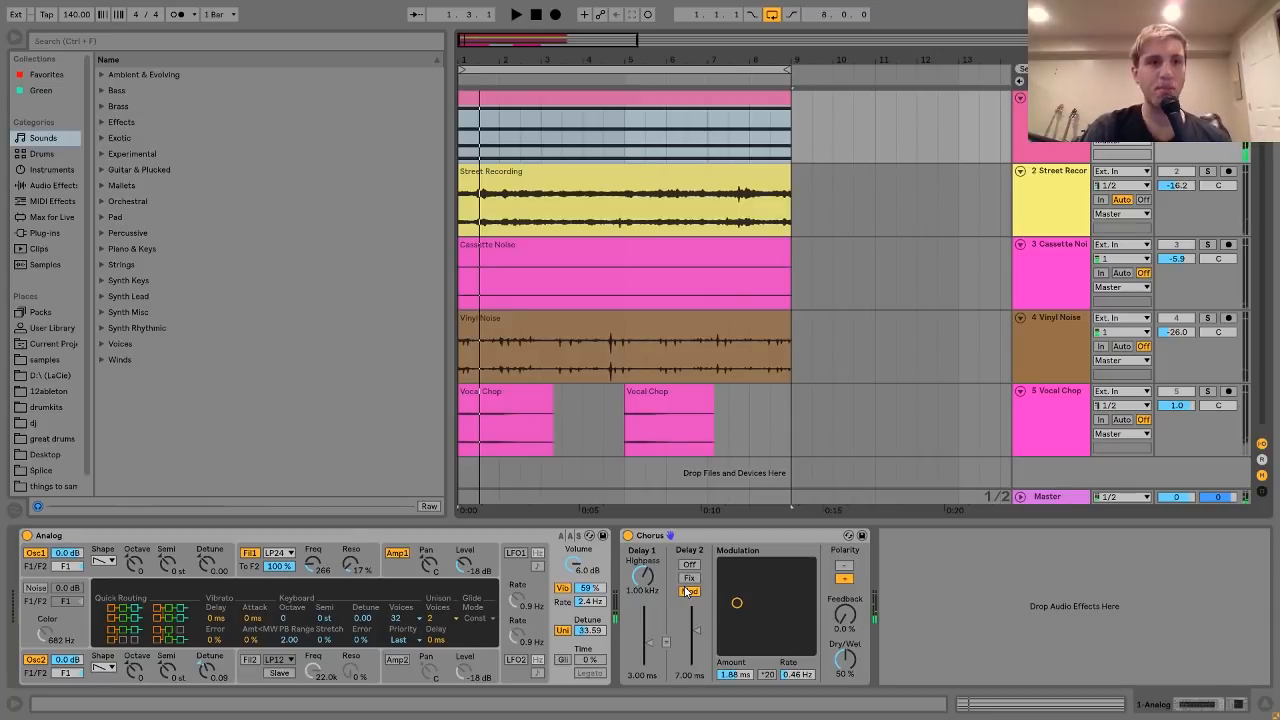
pyautogui.doubleClick(546, 106)
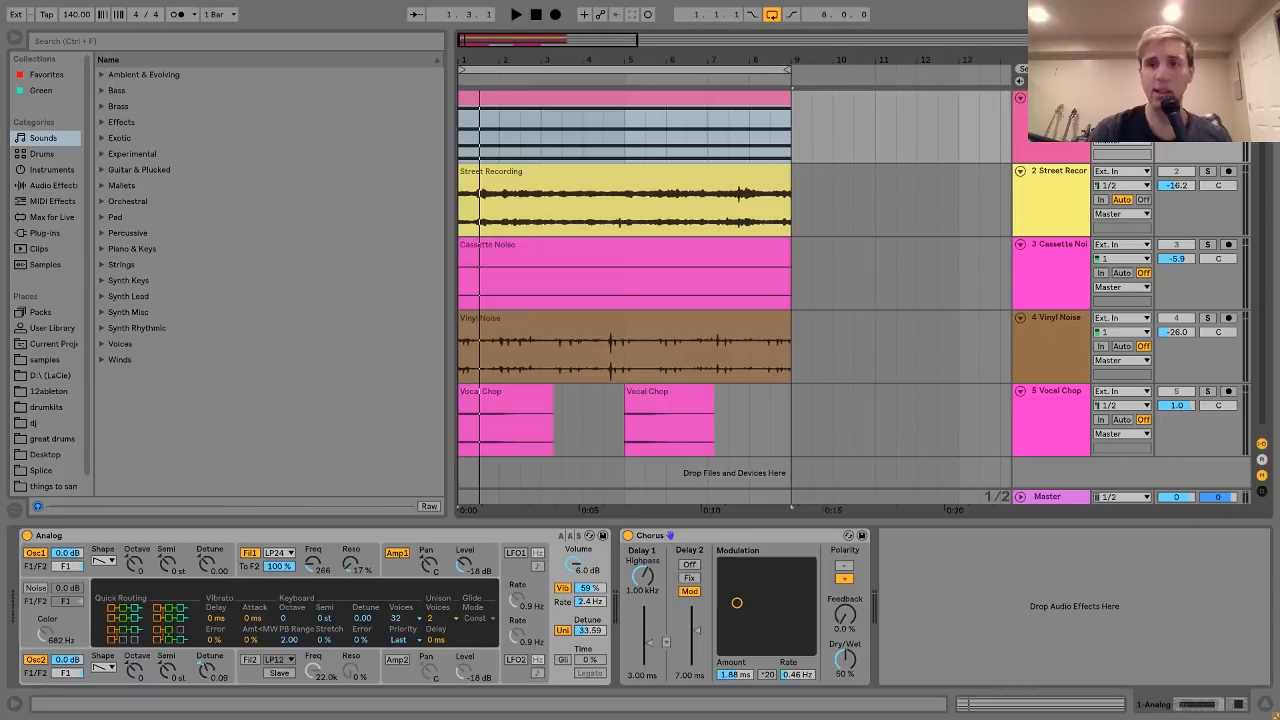
# Step: Solo the Street Recording track, raise its volume to -9.3 dB and play it
pyautogui.click(1076, 200)
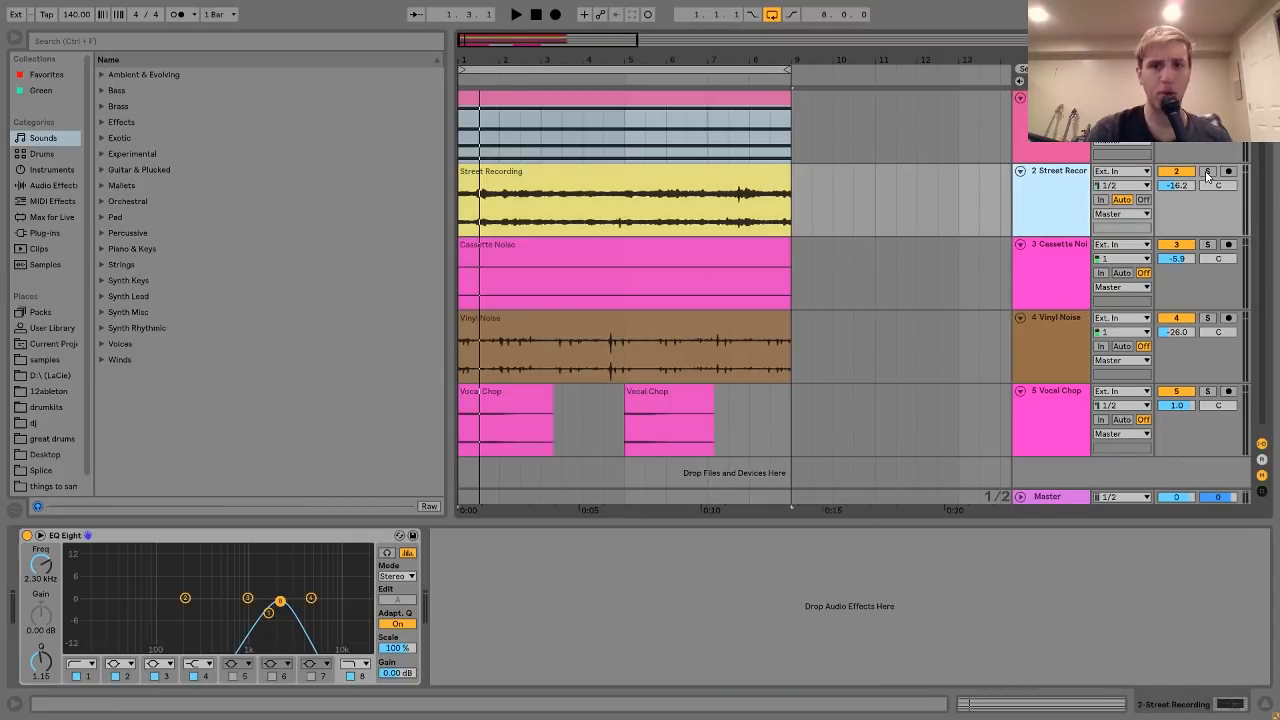
pyautogui.click(1208, 172)
pyautogui.moveTo(1177, 186); pyautogui.dragTo(1177, 168)
pyautogui.press('space')
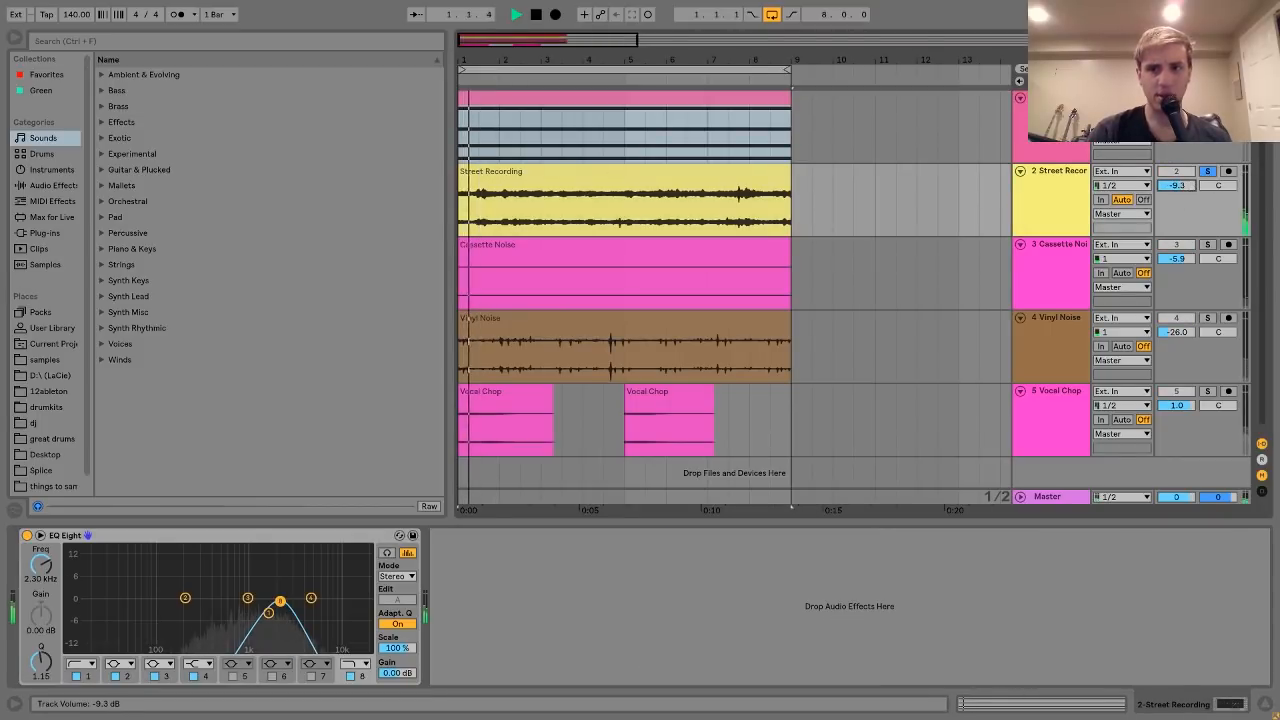
pyautogui.press('space')
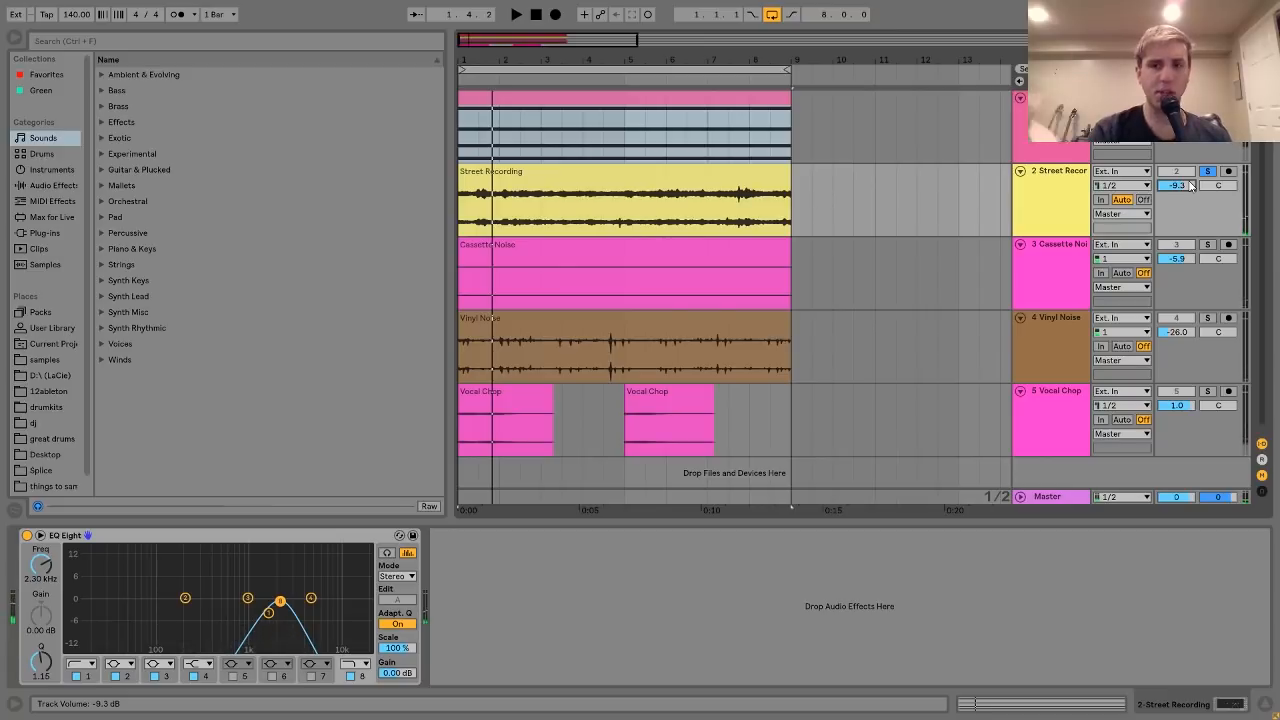
# Step: Listen to the Street Recording with EQ Eight bypassed, and switch the EQ back on
pyautogui.click(27, 537)
pyautogui.press('space')
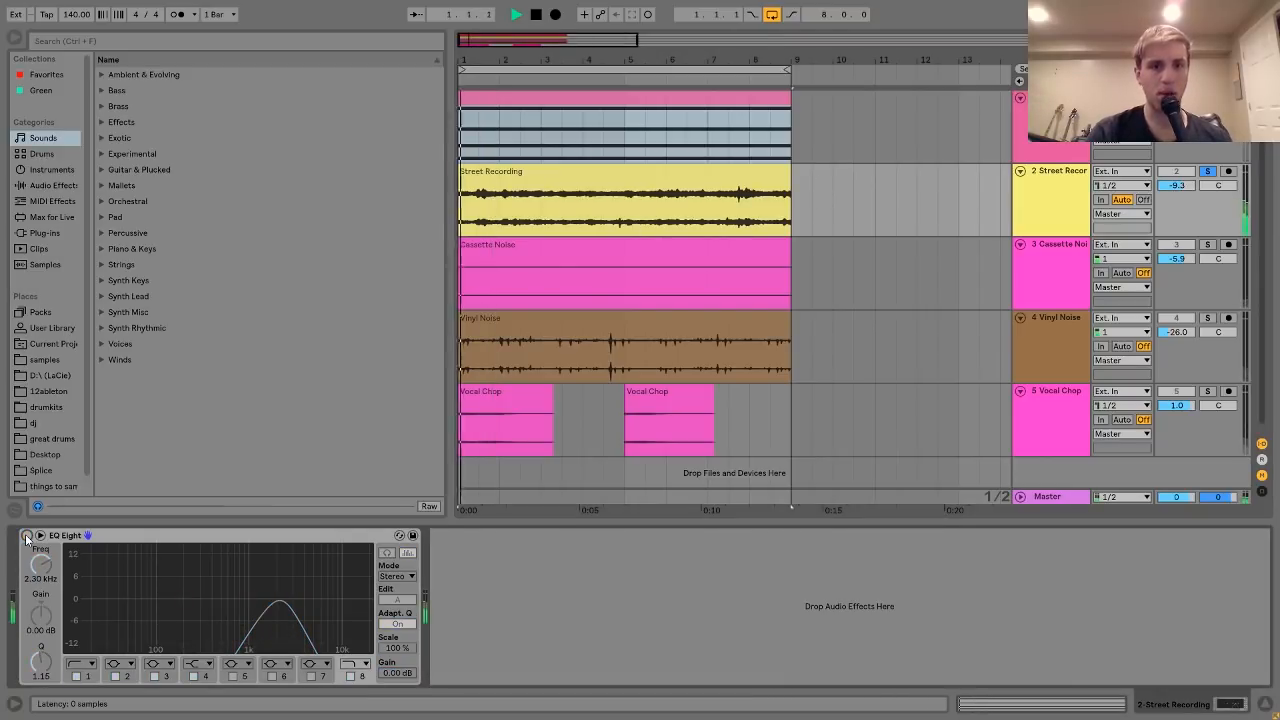
pyautogui.click(27, 537)
pyautogui.press('space')
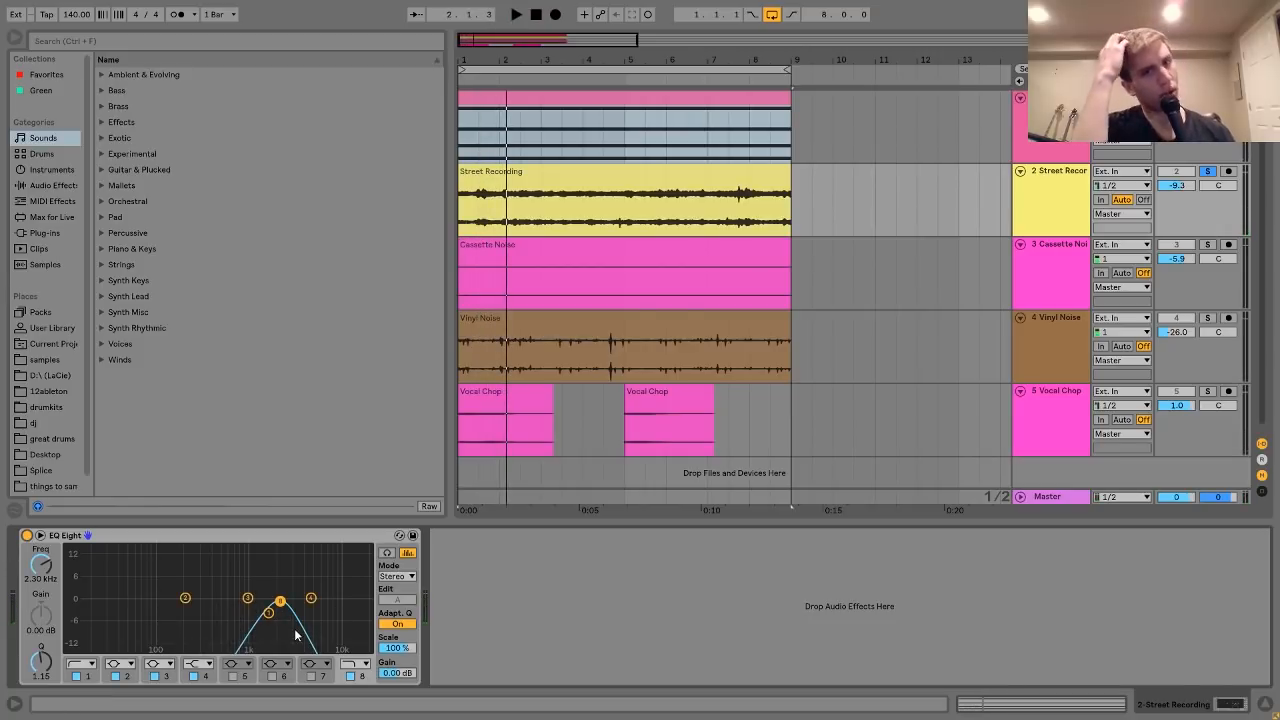
# Step: Inspect the effect chains on the Street Recording, Cassette Noise and Vinyl Noise tracks
pyautogui.click(1056, 216)
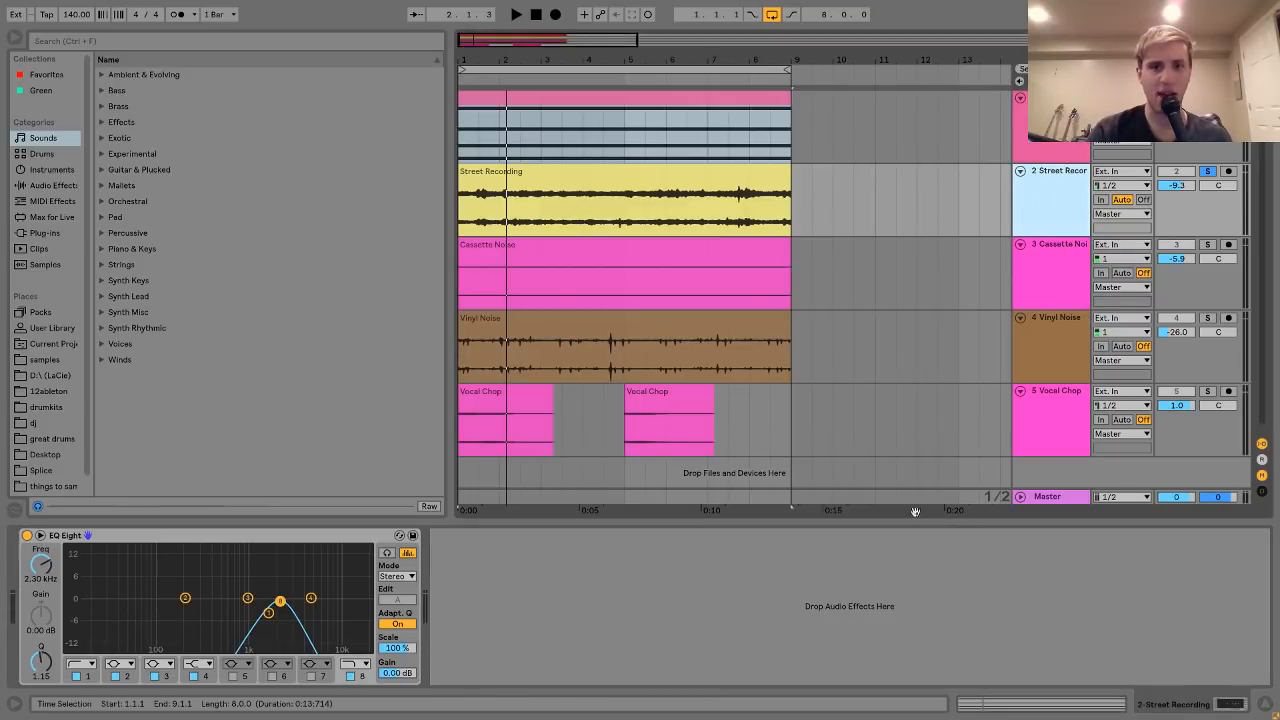
pyautogui.click(555, 350)
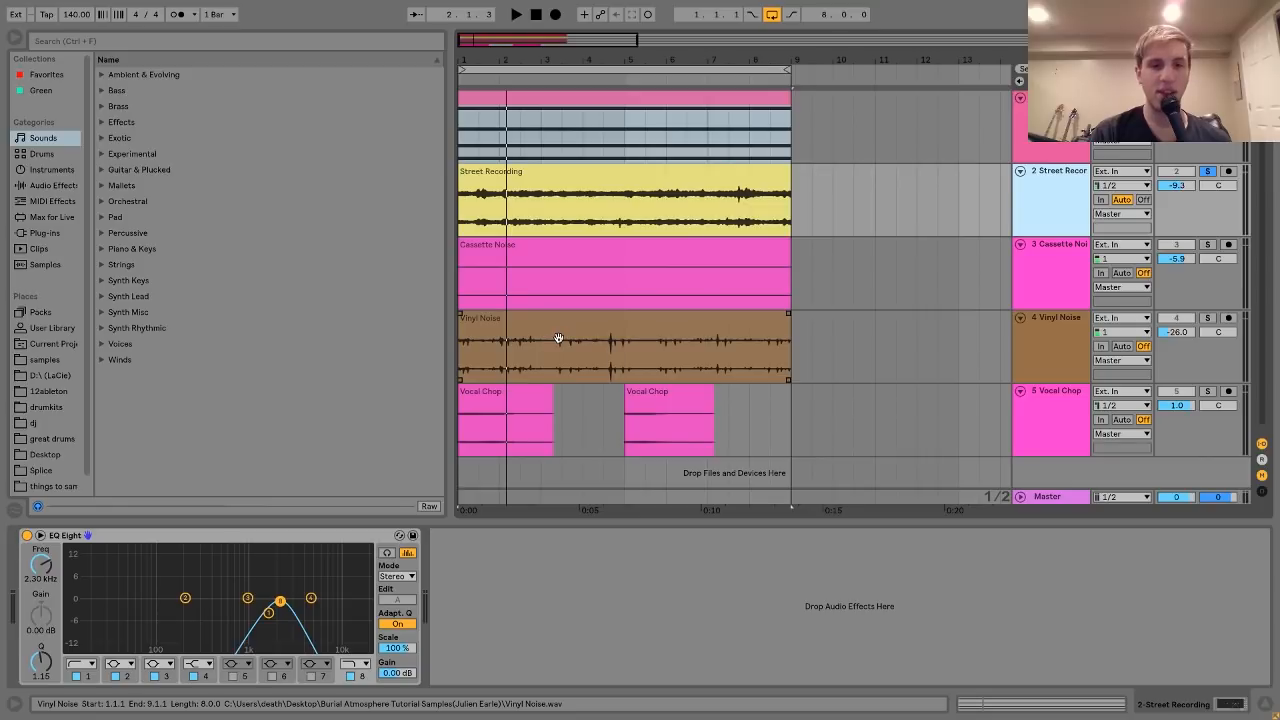
pyautogui.click(1037, 272)
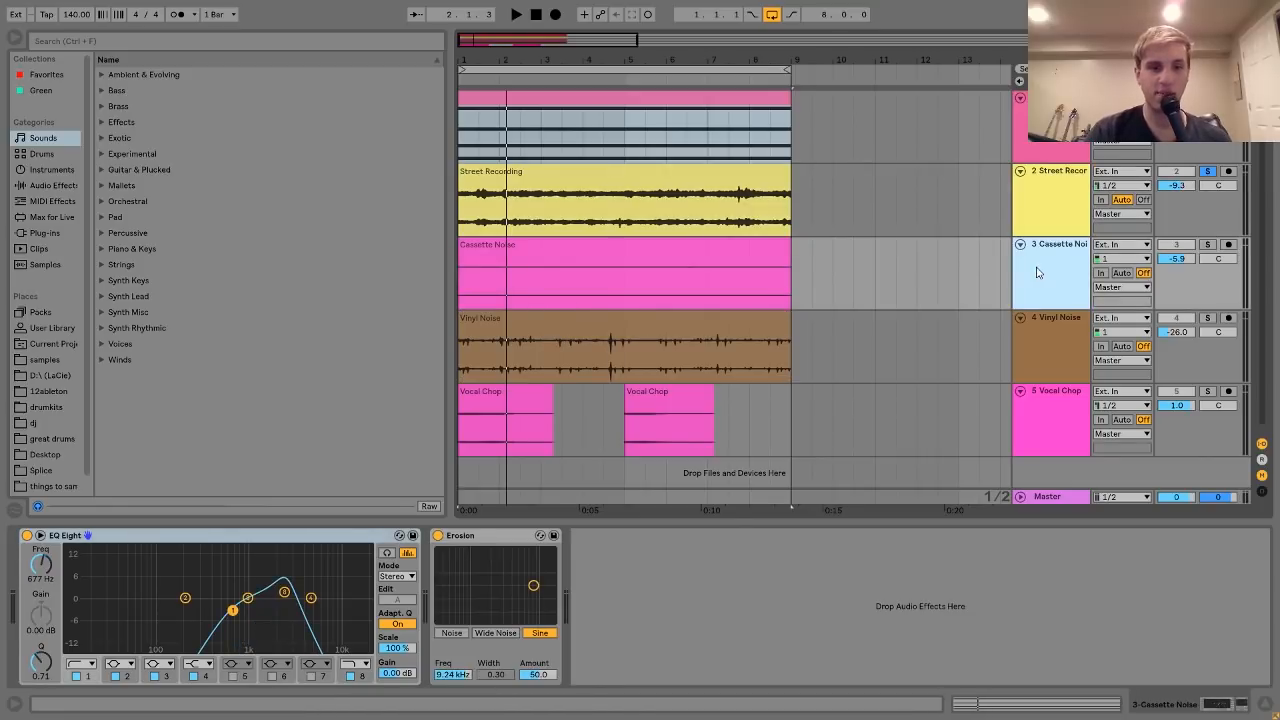
pyautogui.click(1058, 324)
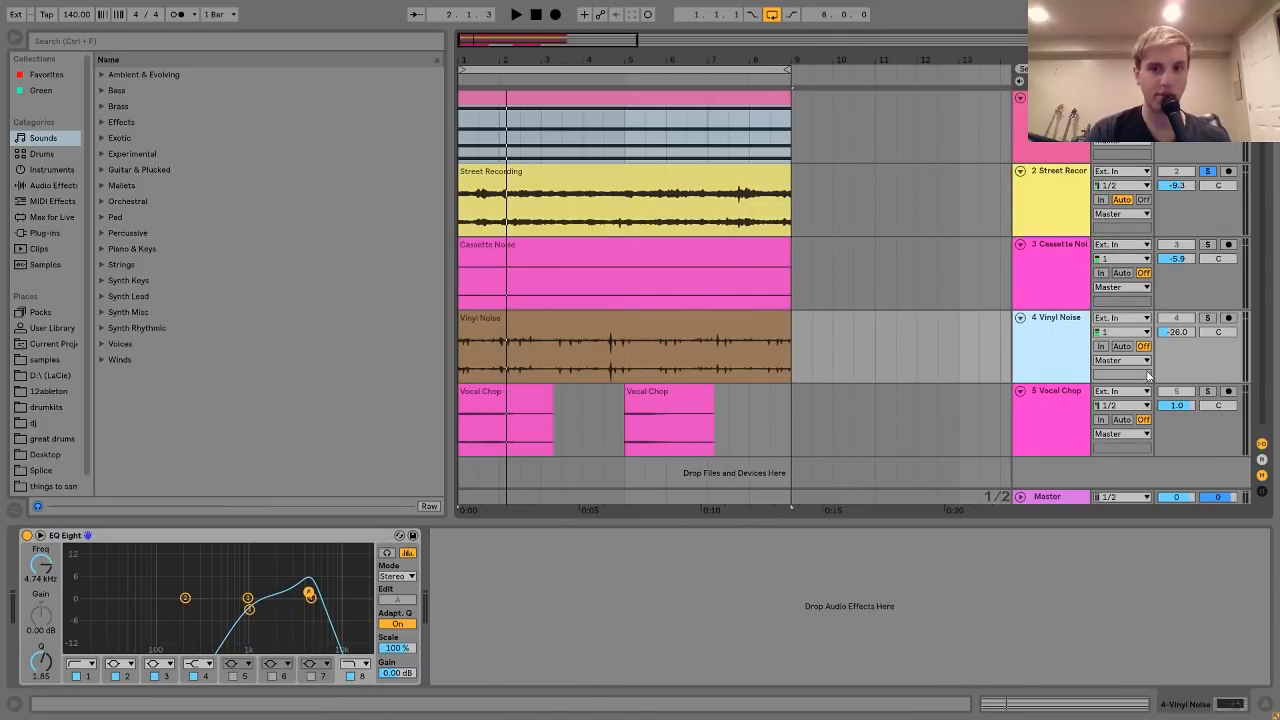
pyautogui.click(1066, 224)
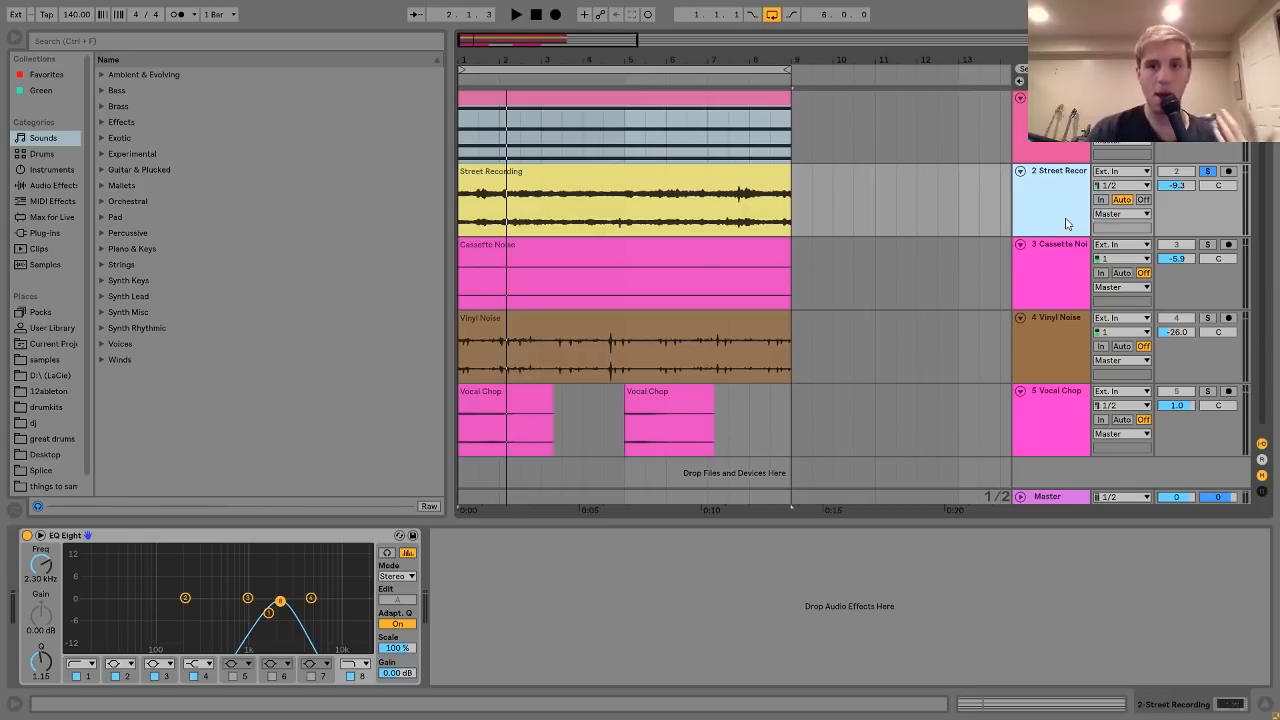
# Step: Solo the Cassette Noise track and play it with its effects shown
pyautogui.click(1208, 245)
pyautogui.click(1051, 280)
pyautogui.press('space')
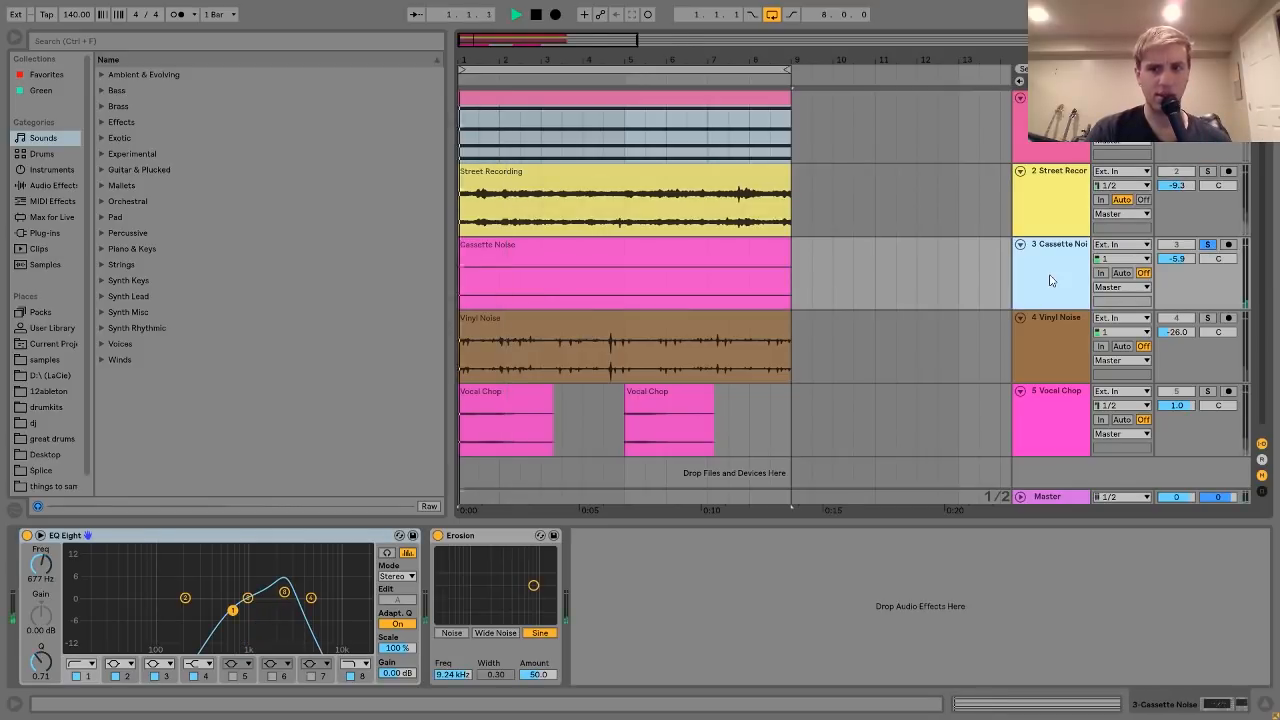
# Step: Bypass EQ Eight and Erosion on the Cassette Noise track and reset its volume to 0 dB
pyautogui.click(27, 535)
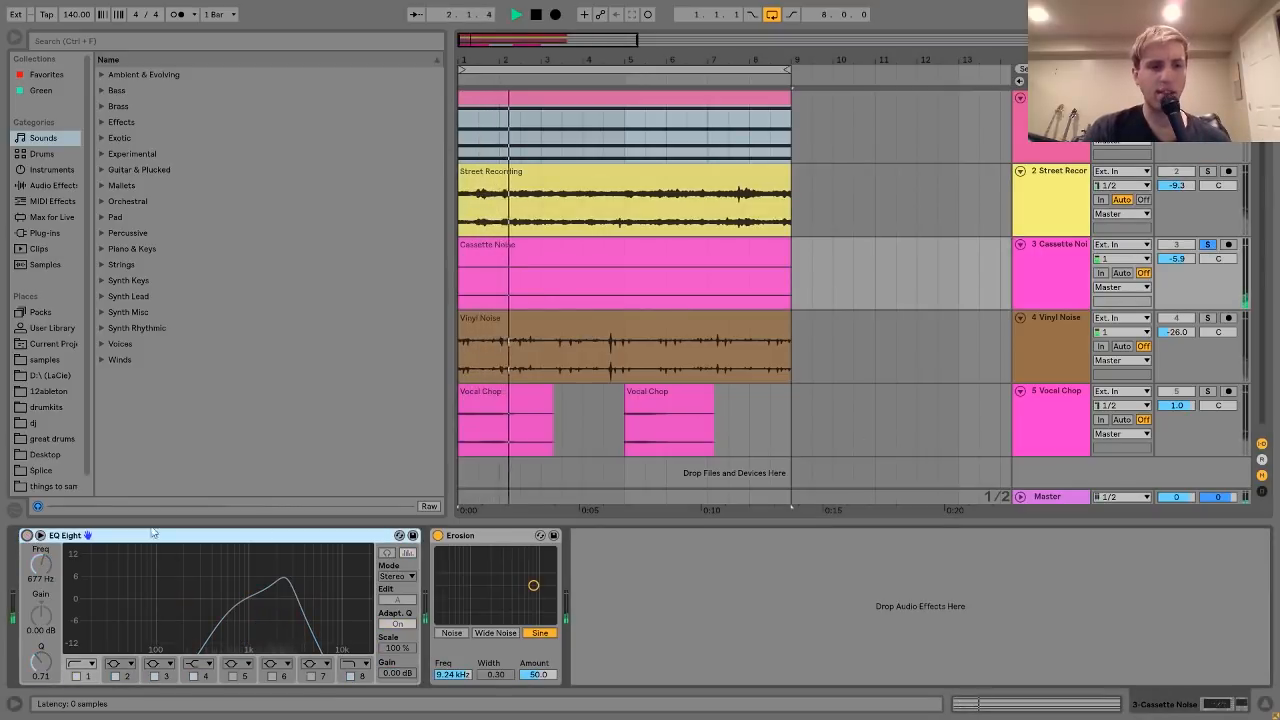
pyautogui.click(438, 535)
pyautogui.doubleClick(1168, 259)
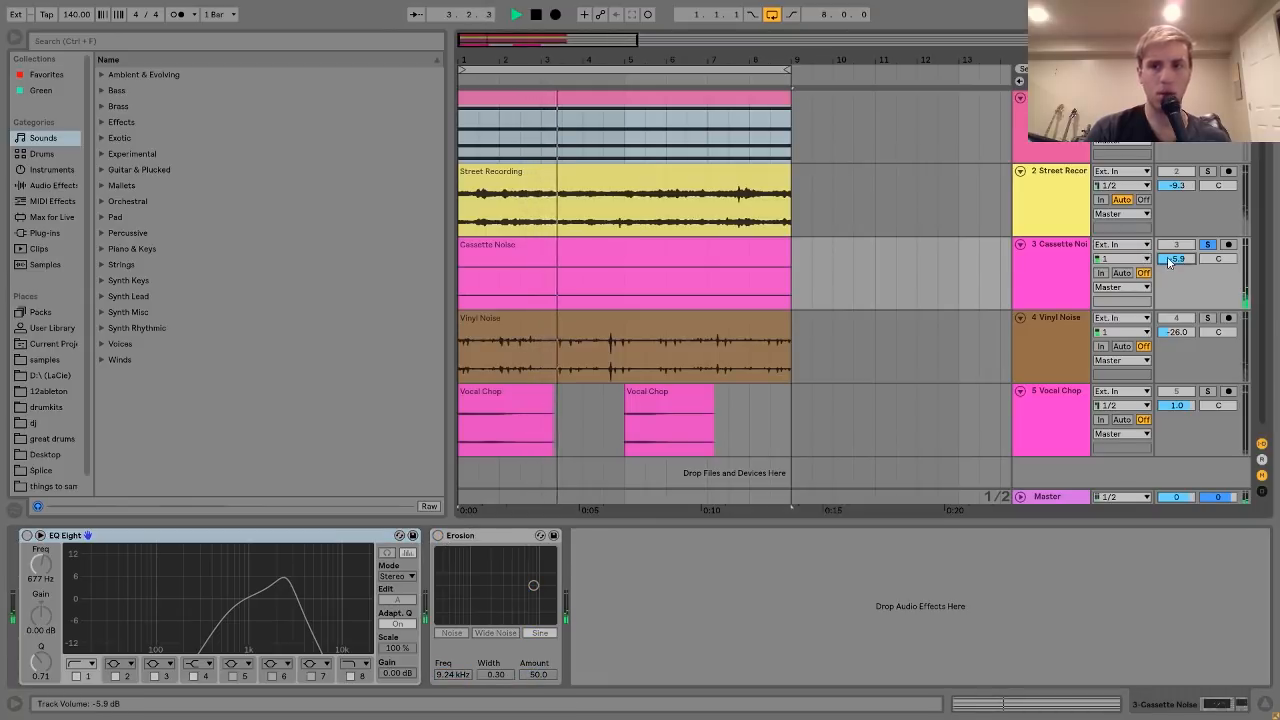
# Step: Switch EQ Eight and Erosion back on for the Cassette Noise track and stop playback
pyautogui.click(27, 535)
pyautogui.press('space')
pyautogui.click(438, 535)
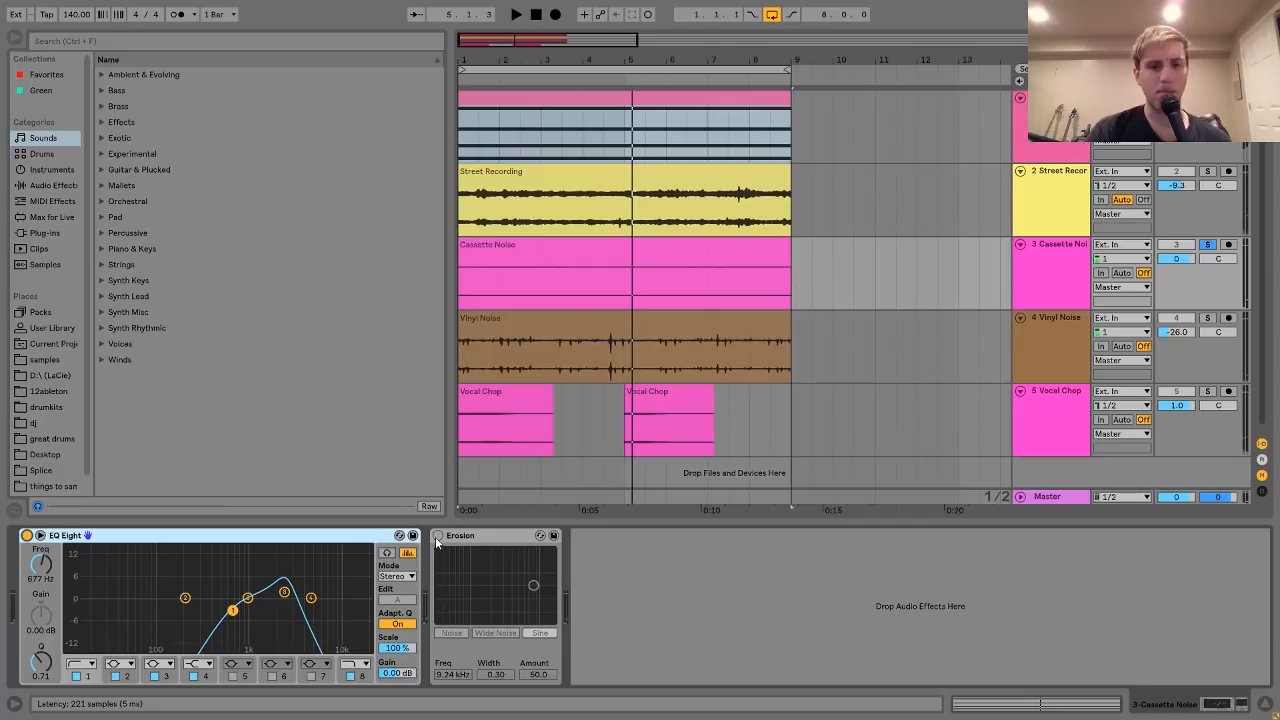
# Step: Play the soloed Cassette Noise track with its effects on and lower its volume to -4.8 dB
pyautogui.press('space')
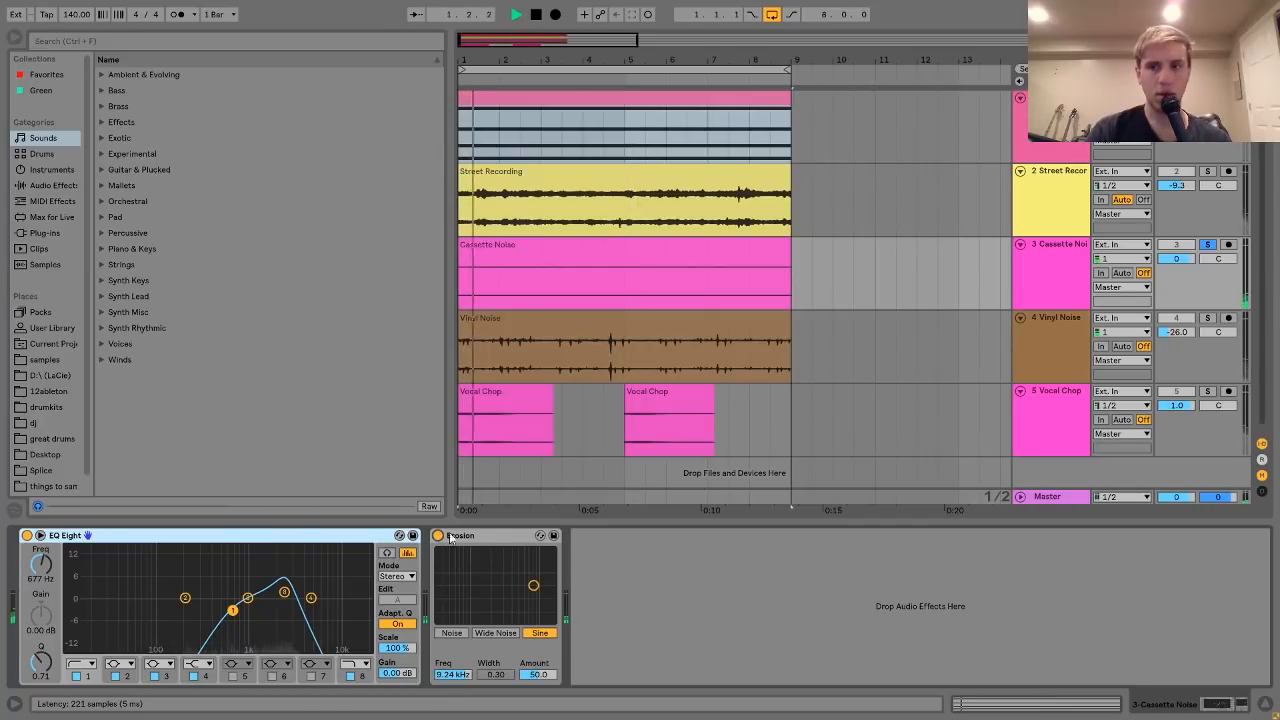
pyautogui.press('space')
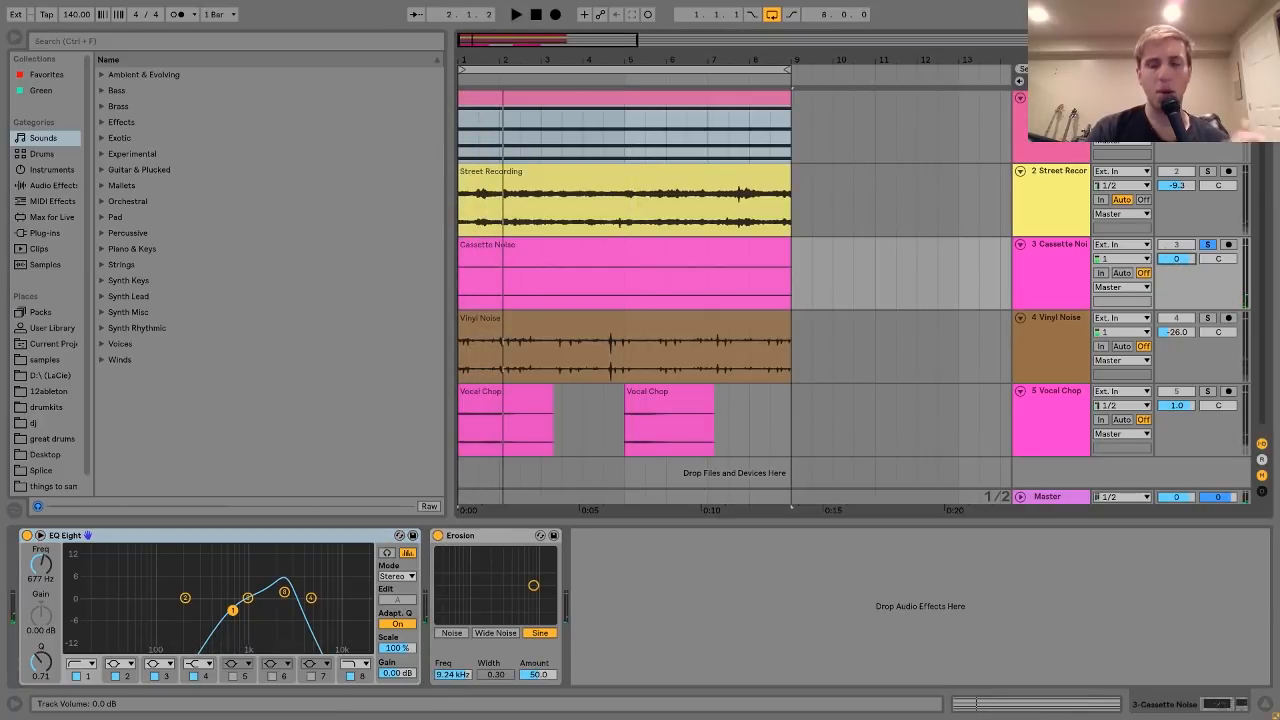
pyautogui.moveTo(1171, 262)
pyautogui.mouseDown()
pyautogui.moveTo(1171, 290)
pyautogui.moveTo(1177, 256)
pyautogui.mouseUp()
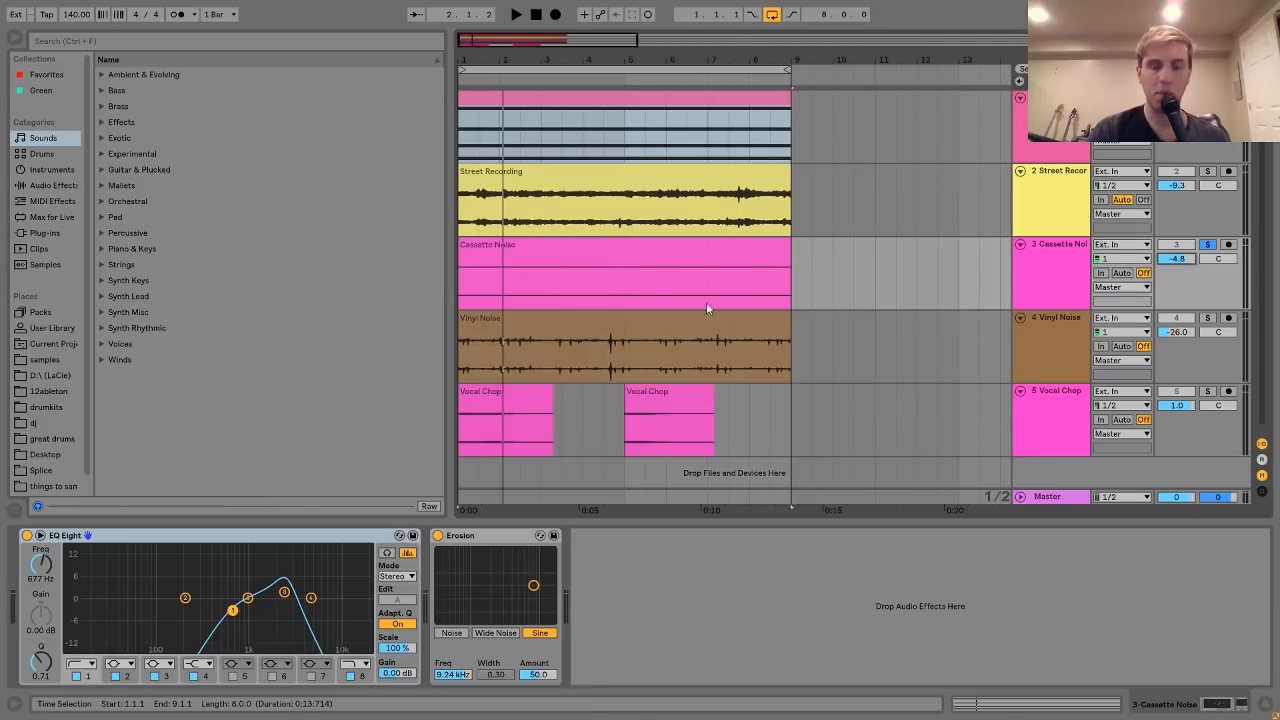
# Step: Solo the Vinyl Noise track and play it through its EQ Eight
pyautogui.click(1054, 350)
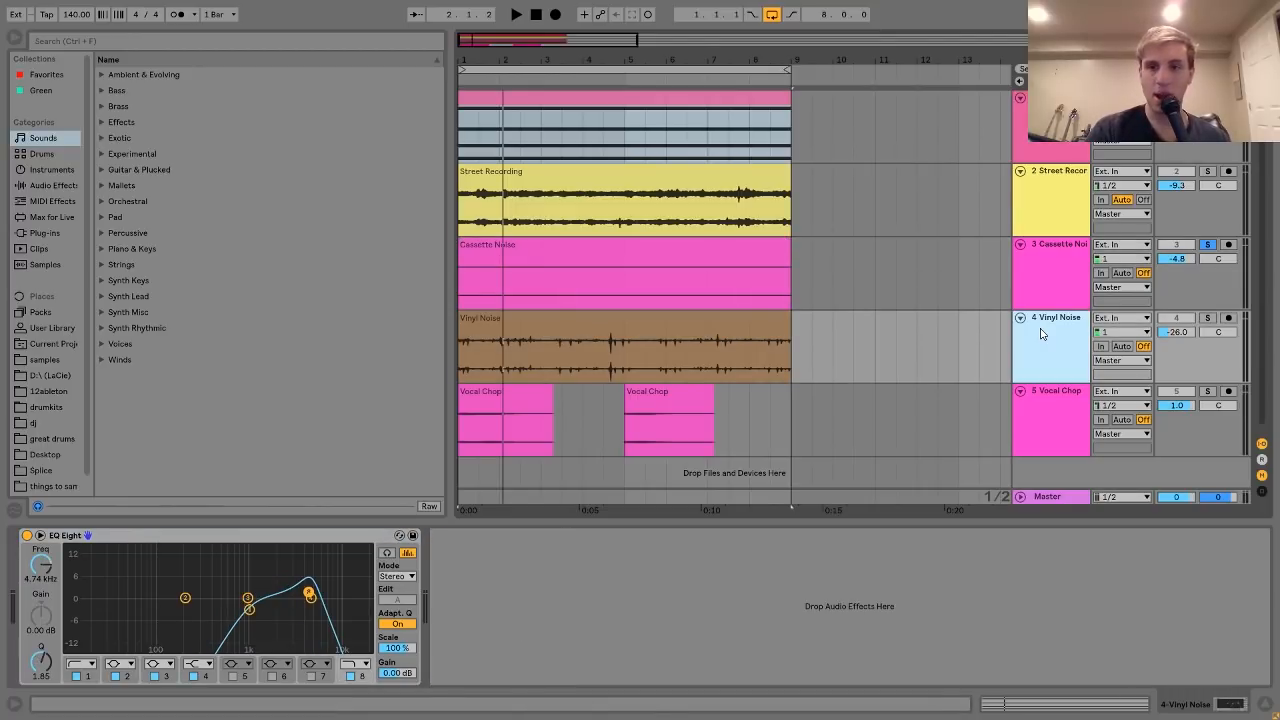
pyautogui.click(1205, 318)
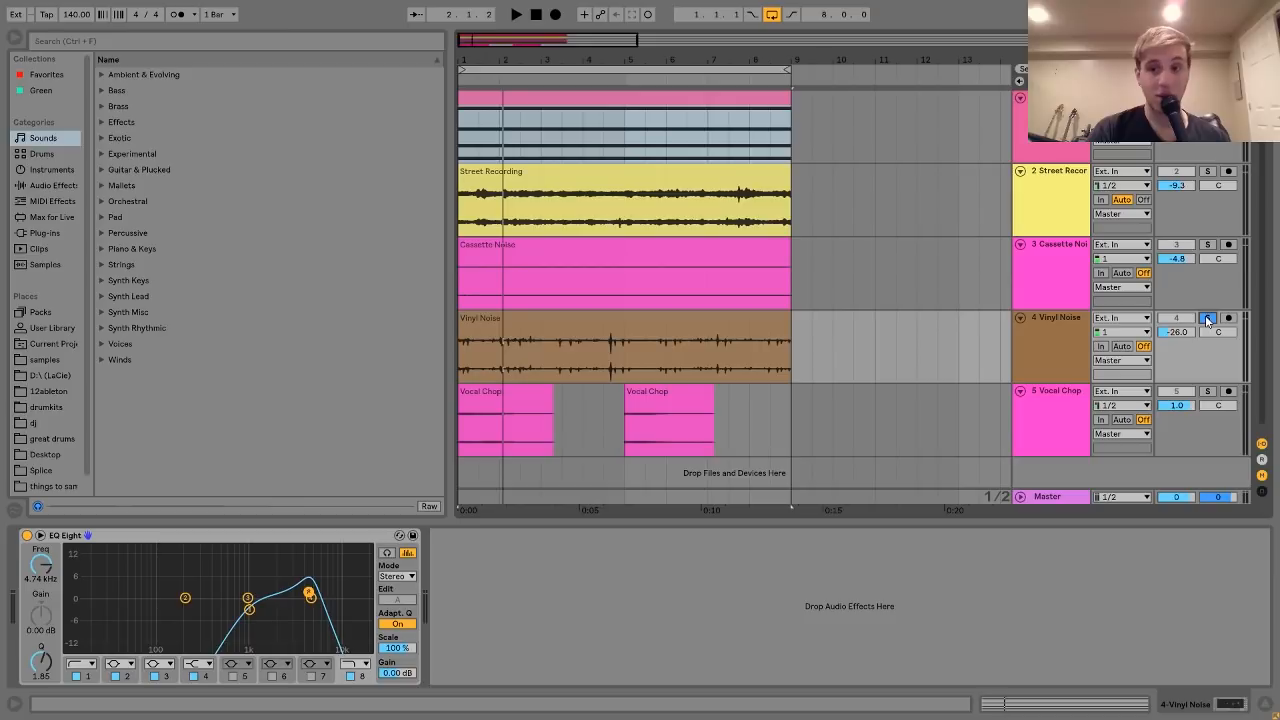
pyautogui.press('space')
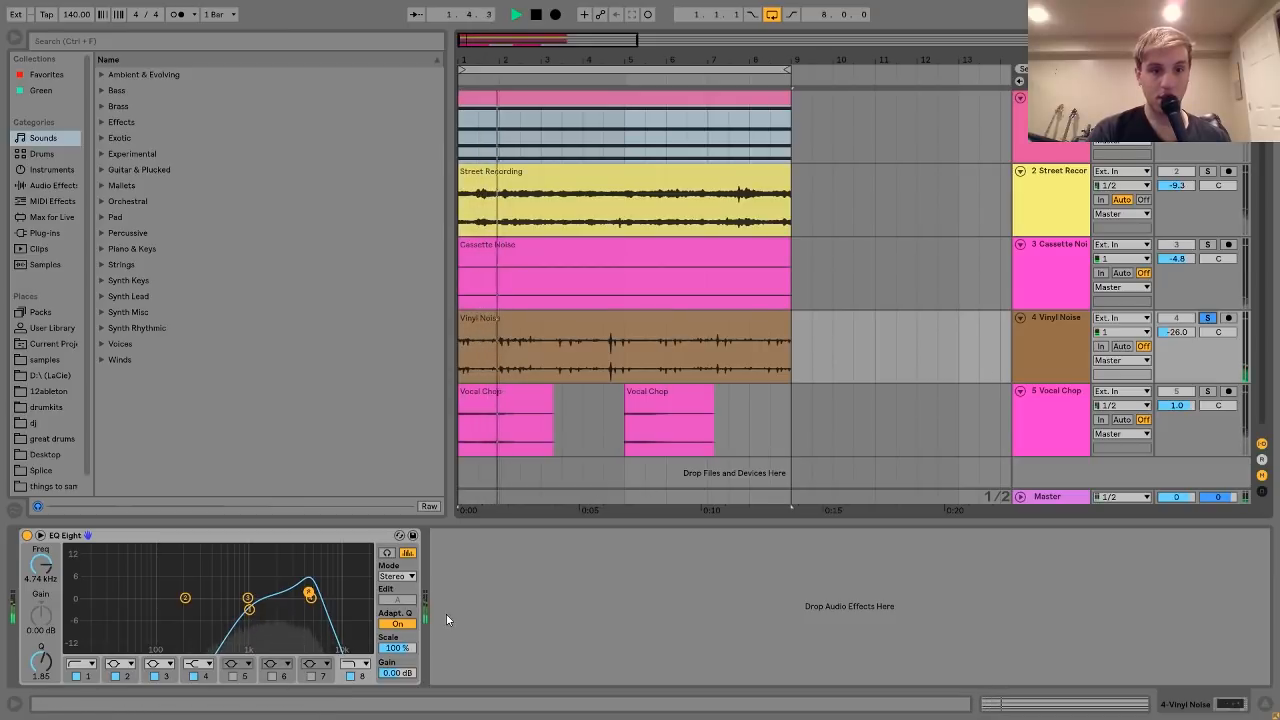
pyautogui.press('space')
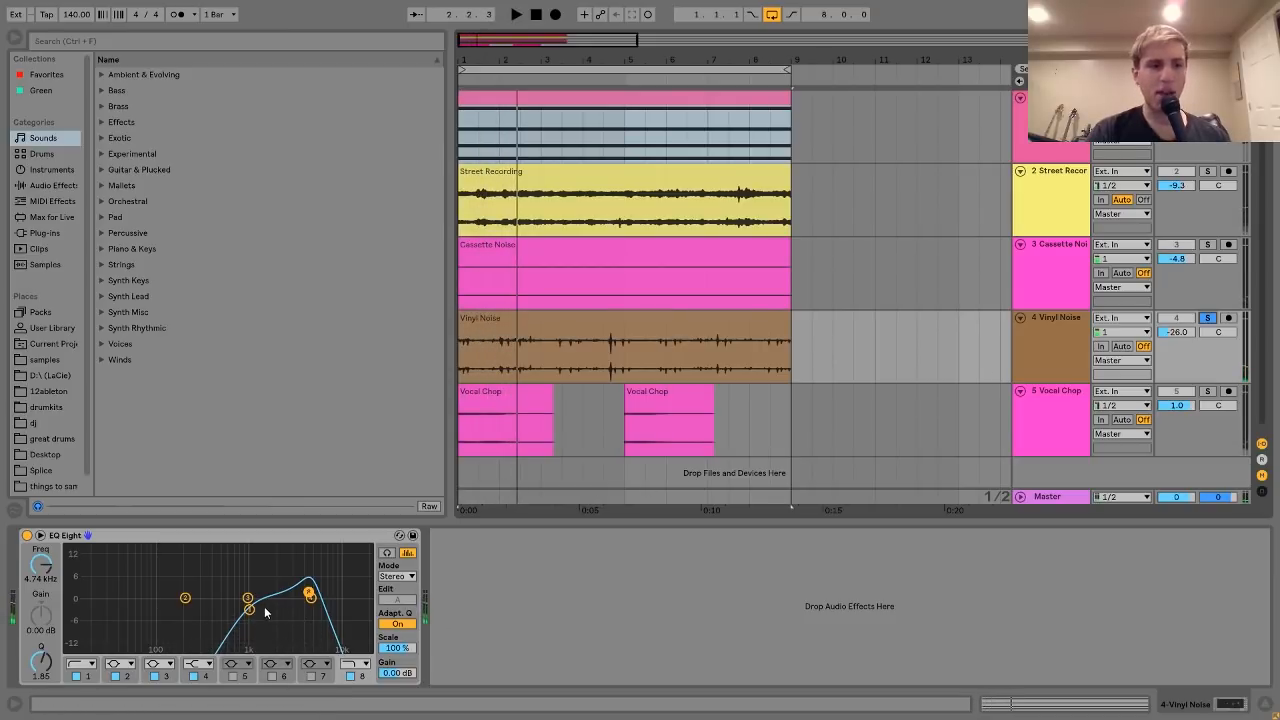
# Step: Bypass EQ Eight on the Vinyl Noise track and raise its volume to -14.9 dB during playback
pyautogui.click(27, 535)
pyautogui.press('space')
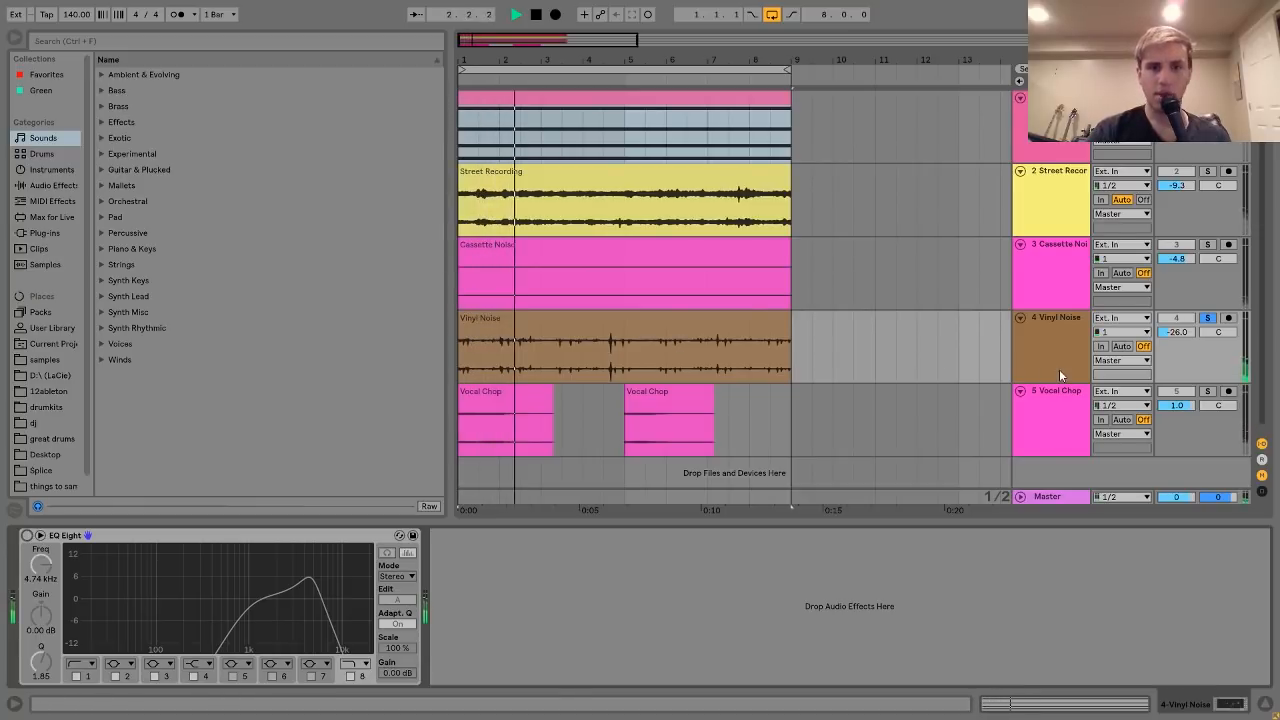
pyautogui.moveTo(1177, 331); pyautogui.dragTo(1177, 294)
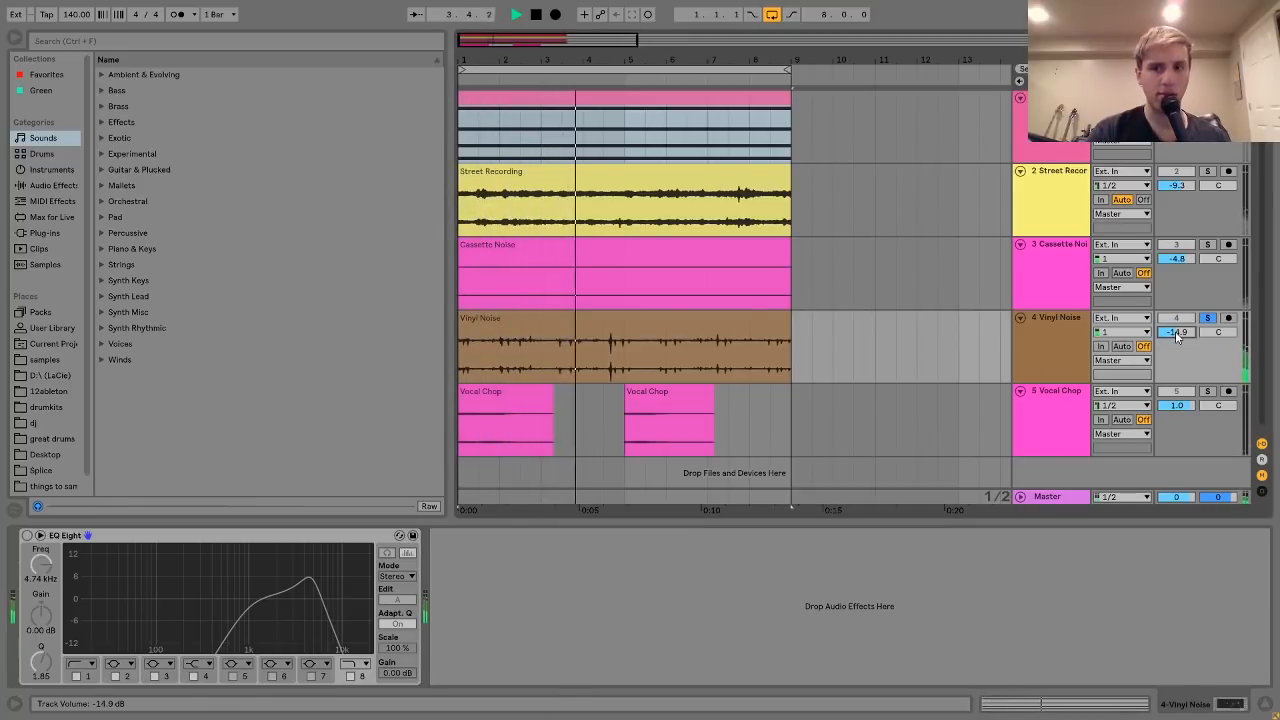
# Step: Undo the Vinyl Noise volume change and leave the track's EQ Eight switched on
pyautogui.click(27, 535)
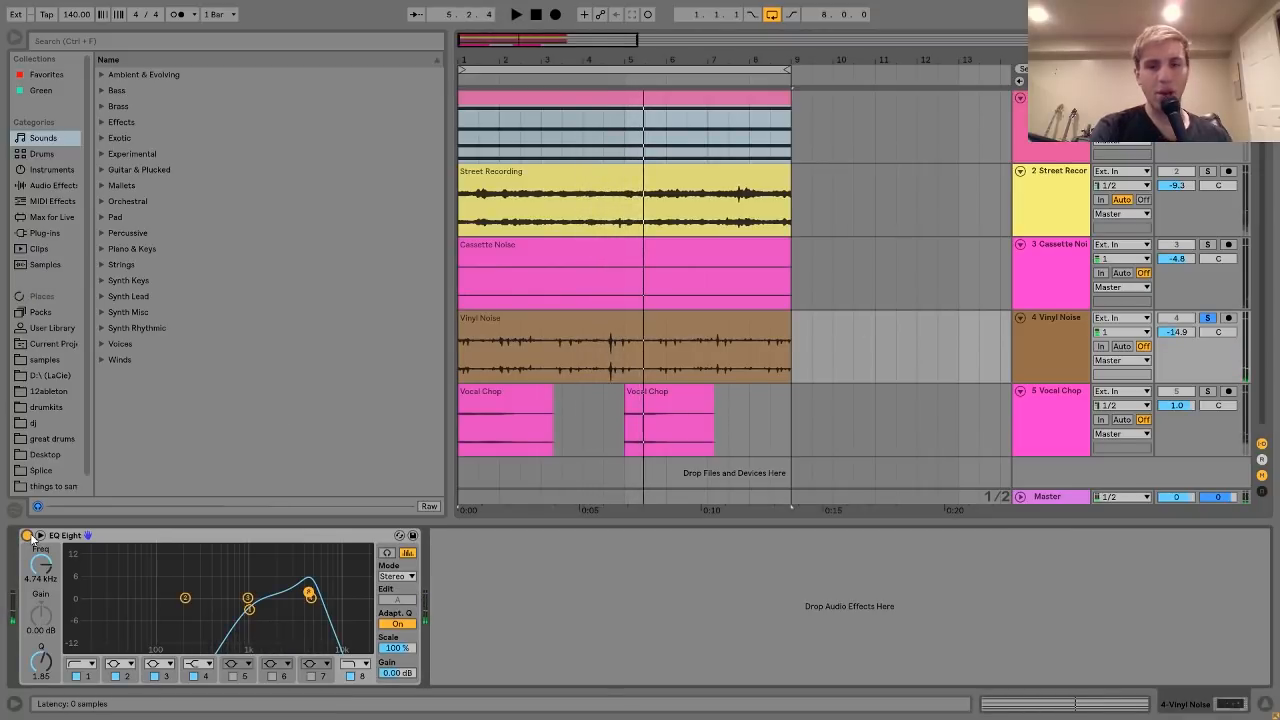
pyautogui.hotkey('ctrl', 'z')
pyautogui.hotkey('ctrl', 'z')
pyautogui.click(27, 535)
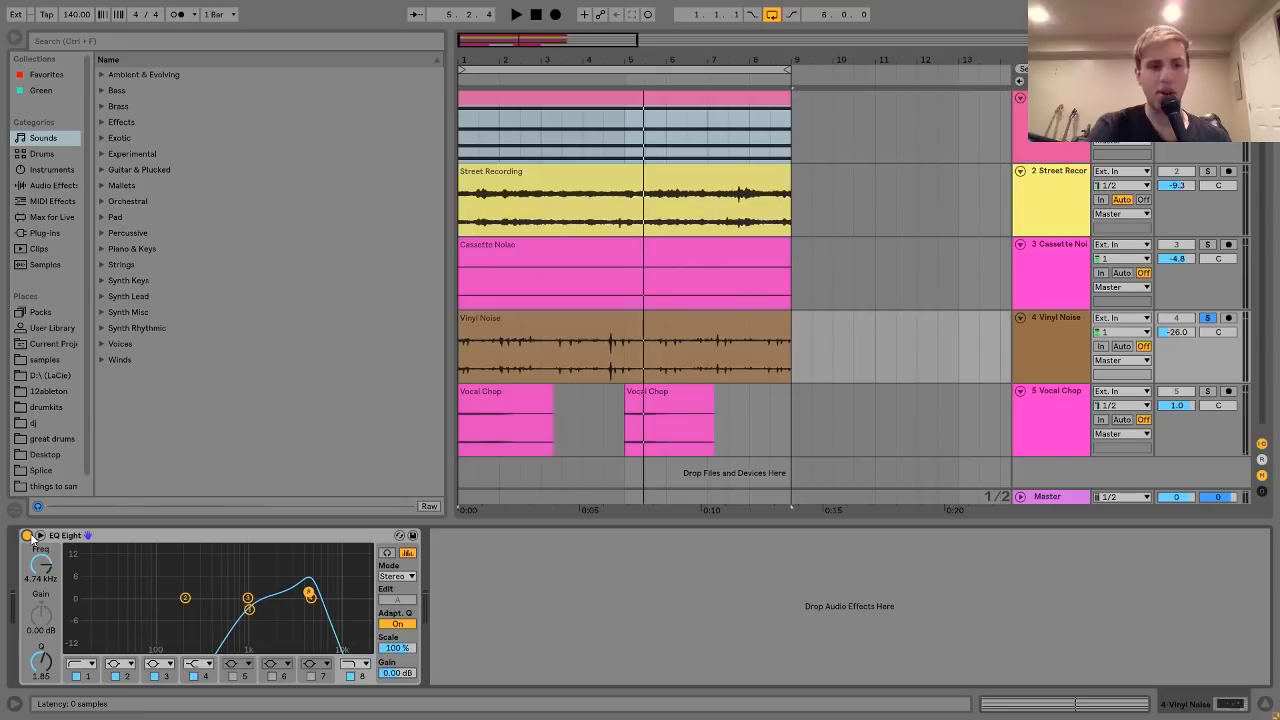
# Step: Solo the Street Recording track and play it through its EQ Eight
pyautogui.click(1055, 210)
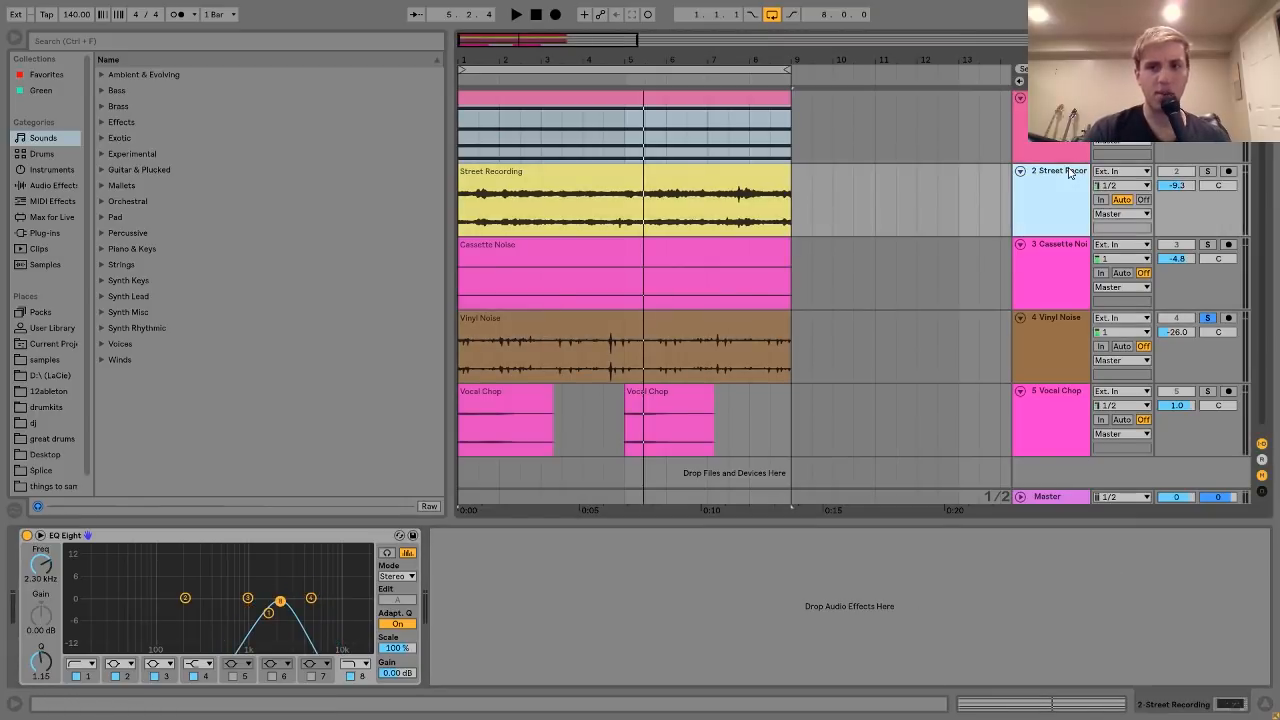
pyautogui.click(1207, 171)
pyautogui.press('space')
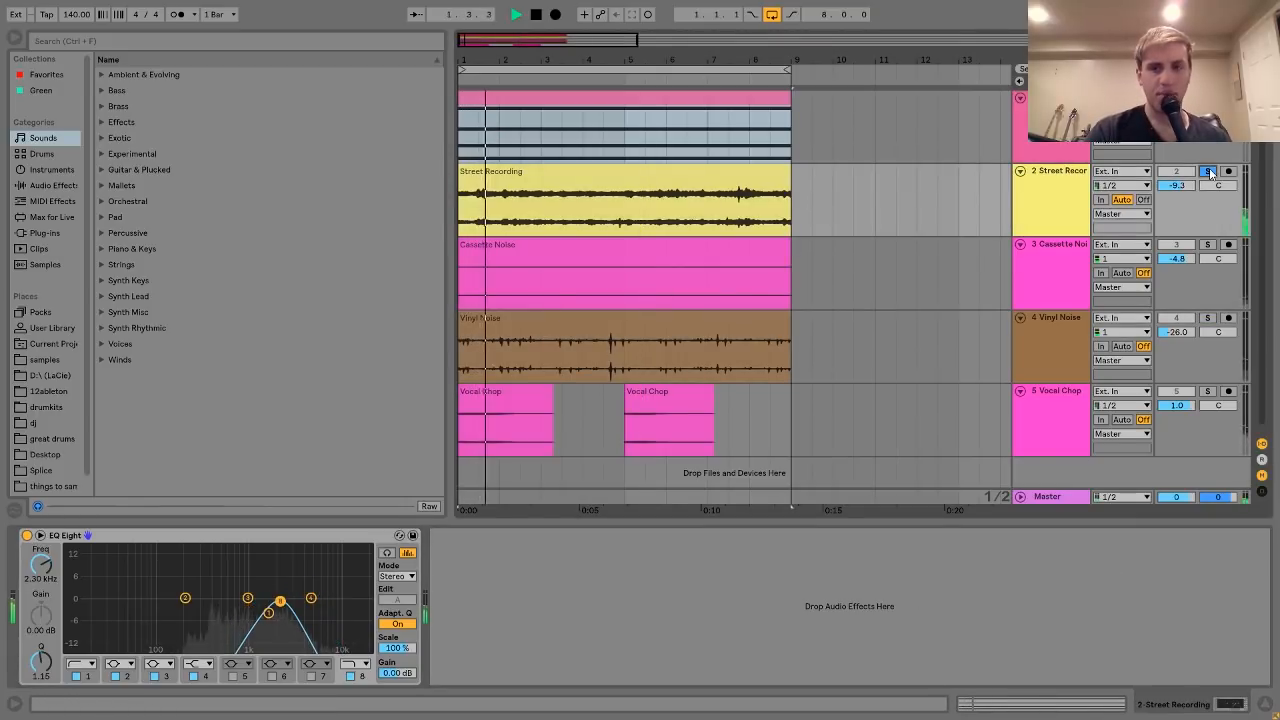
pyautogui.press('space')
pyautogui.click(655, 181)
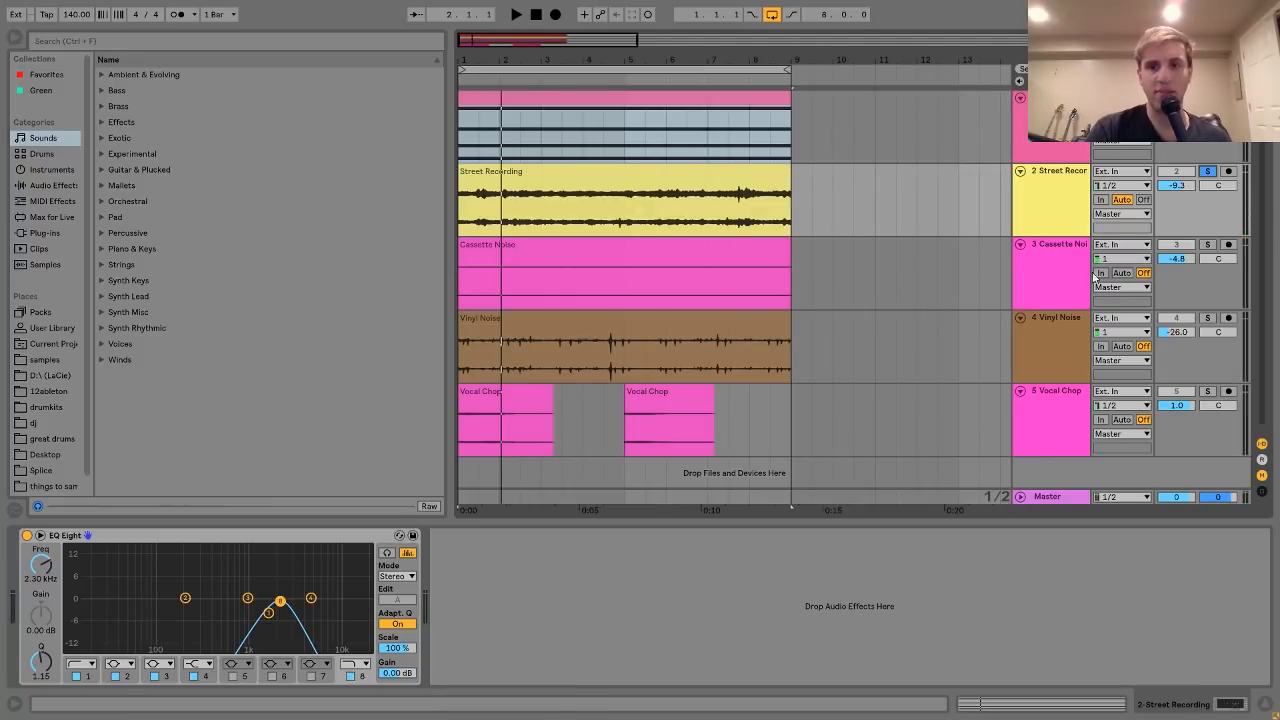
# Step: Solo the Cassette Noise track and listen to it through EQ Eight and Erosion
pyautogui.click(1240, 258)
pyautogui.click(1208, 245)
pyautogui.press('space')
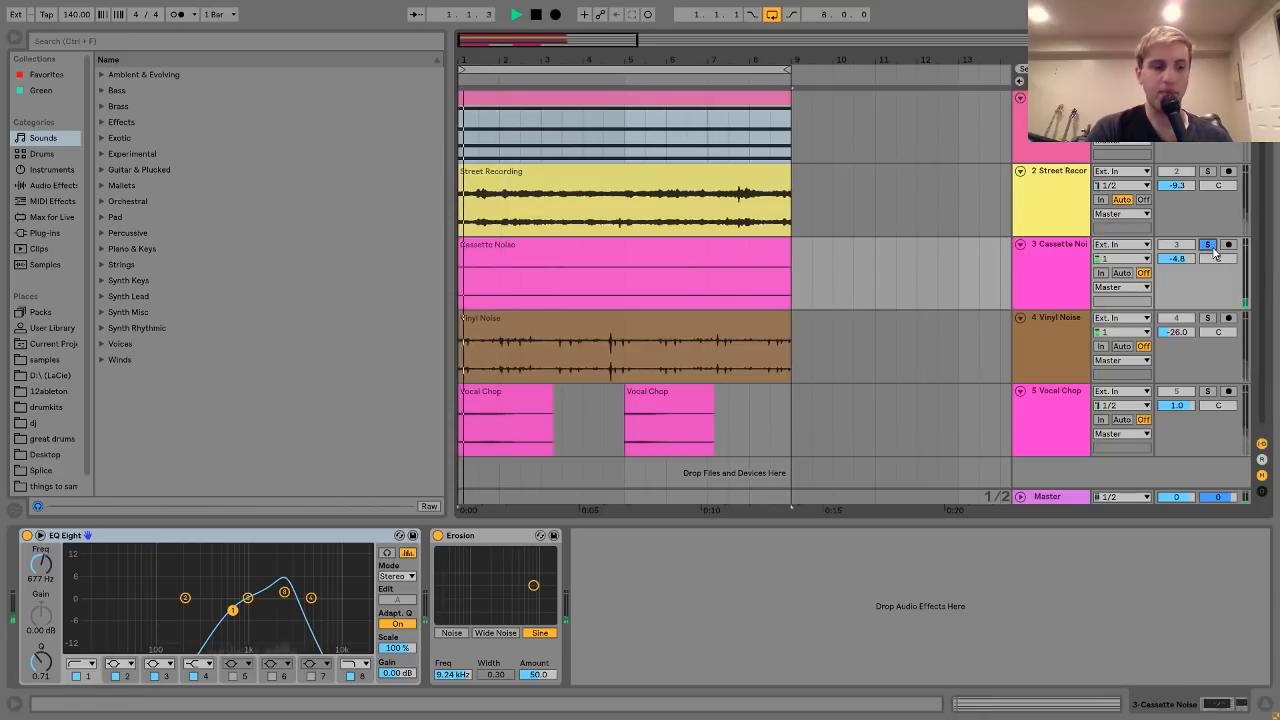
pyautogui.press('space')
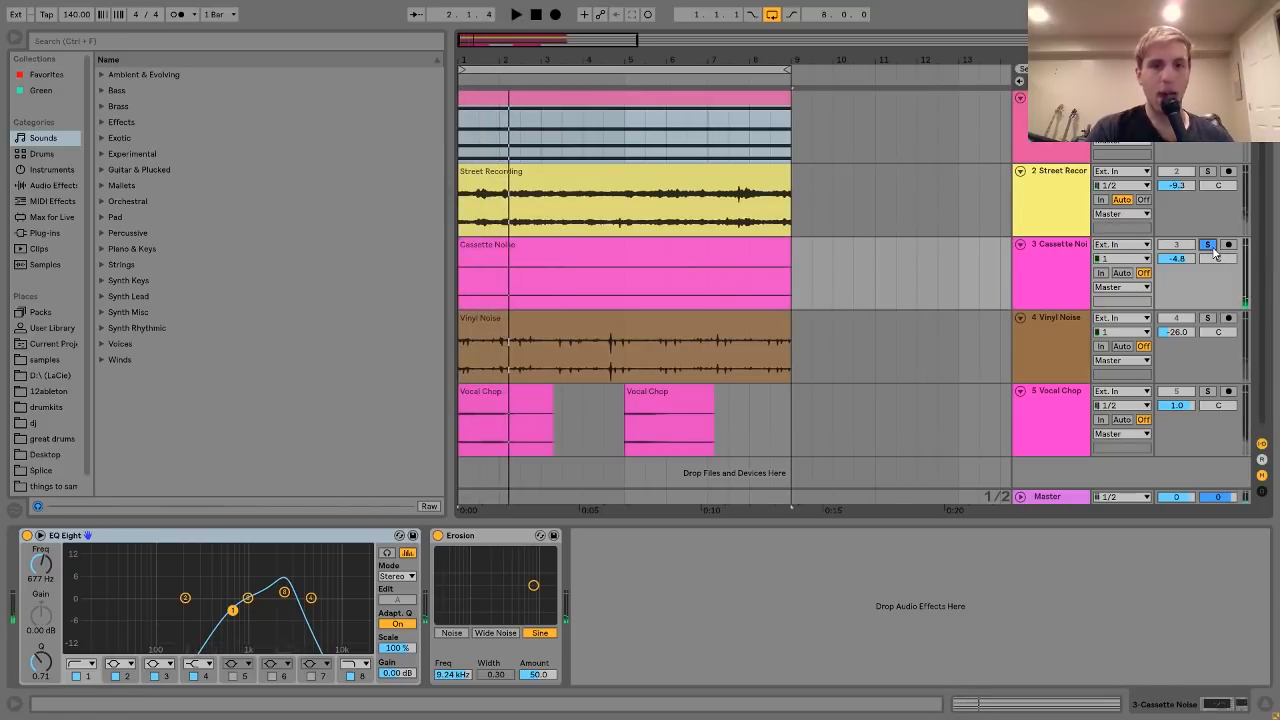
# Step: Solo the Vinyl Noise track and listen to it again with its EQ Eight shown
pyautogui.click(1208, 318)
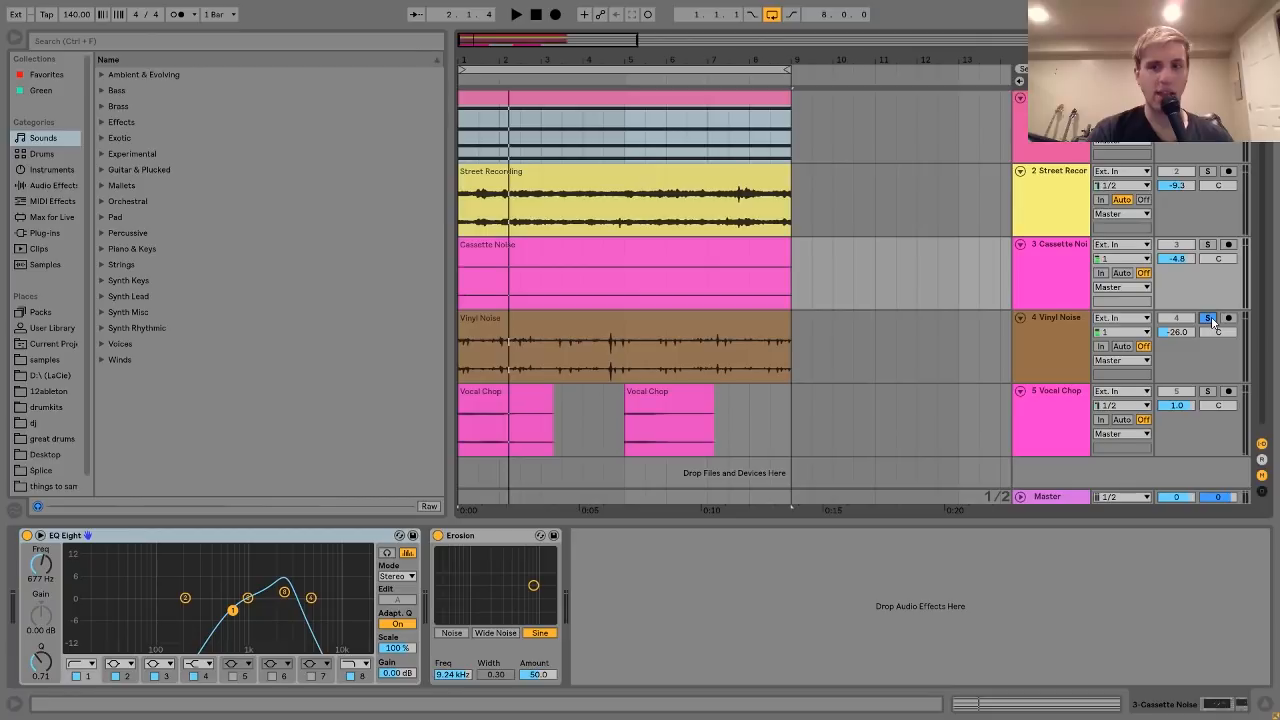
pyautogui.press('space')
pyautogui.click(1045, 328)
pyautogui.press('space')
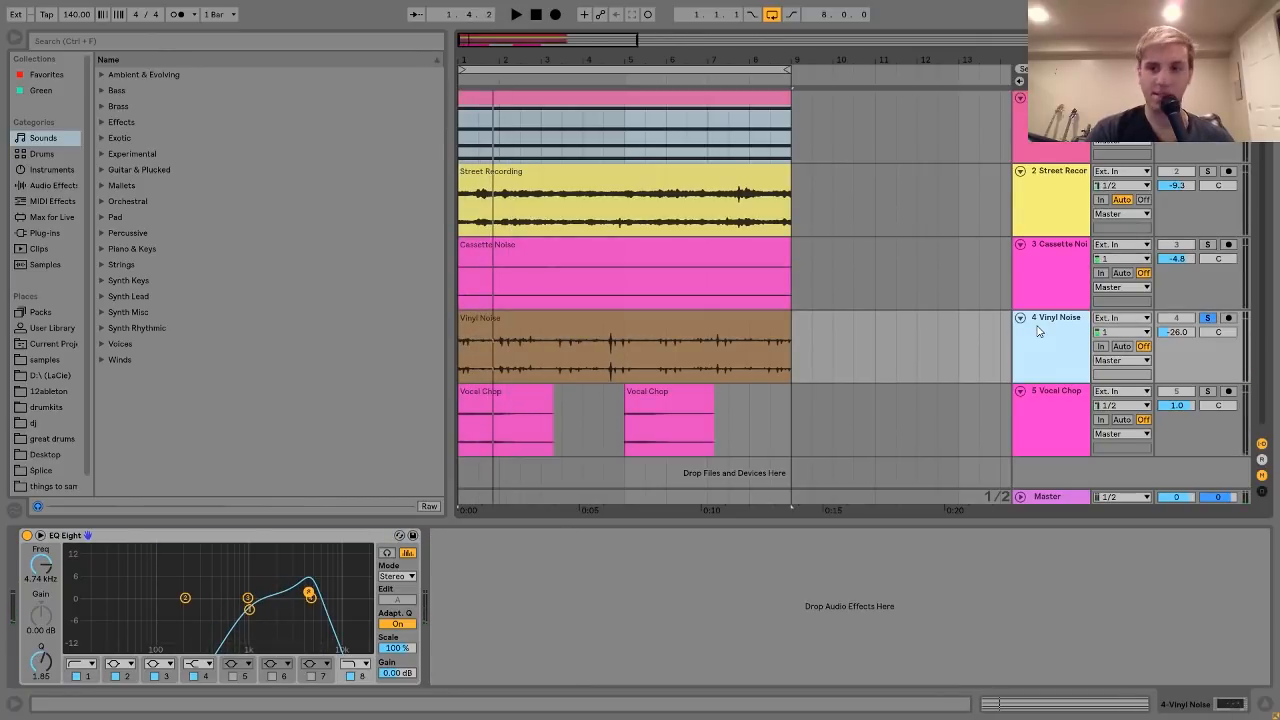
# Step: Solo the Vocal Chop track and play it with its EQ Eight and Reverb shown
pyautogui.click(1046, 397)
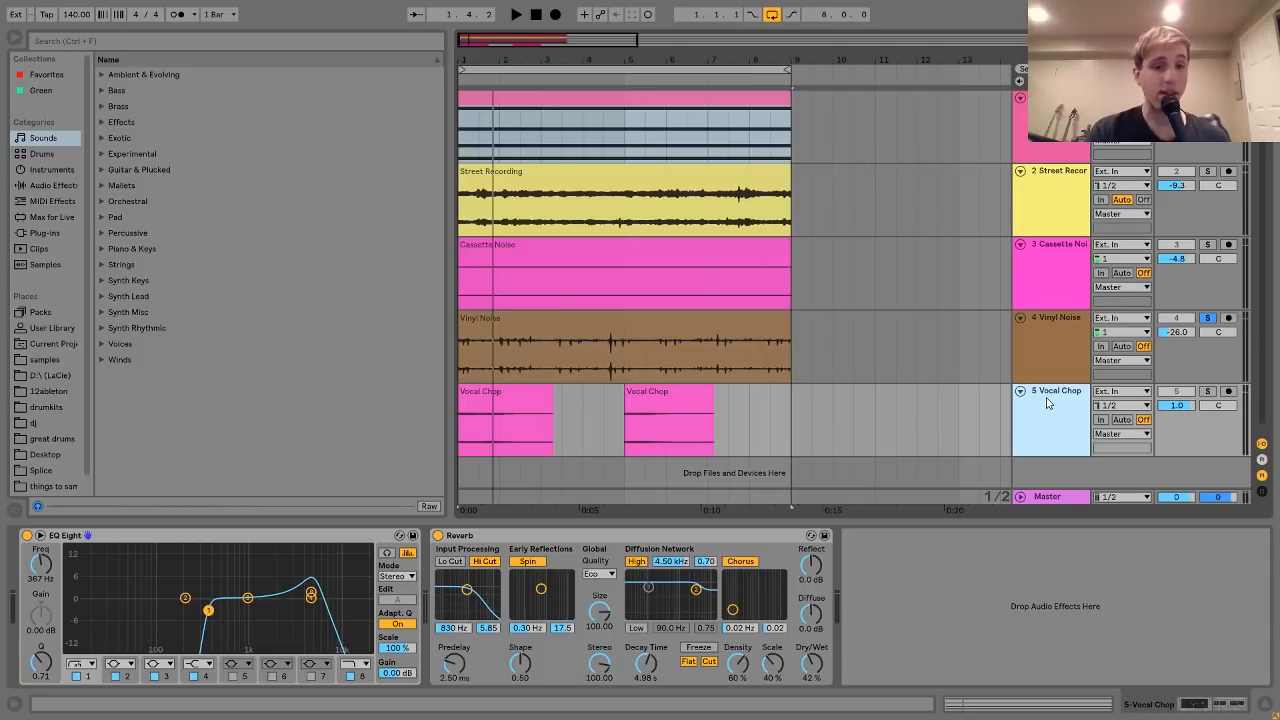
pyautogui.click(1208, 391)
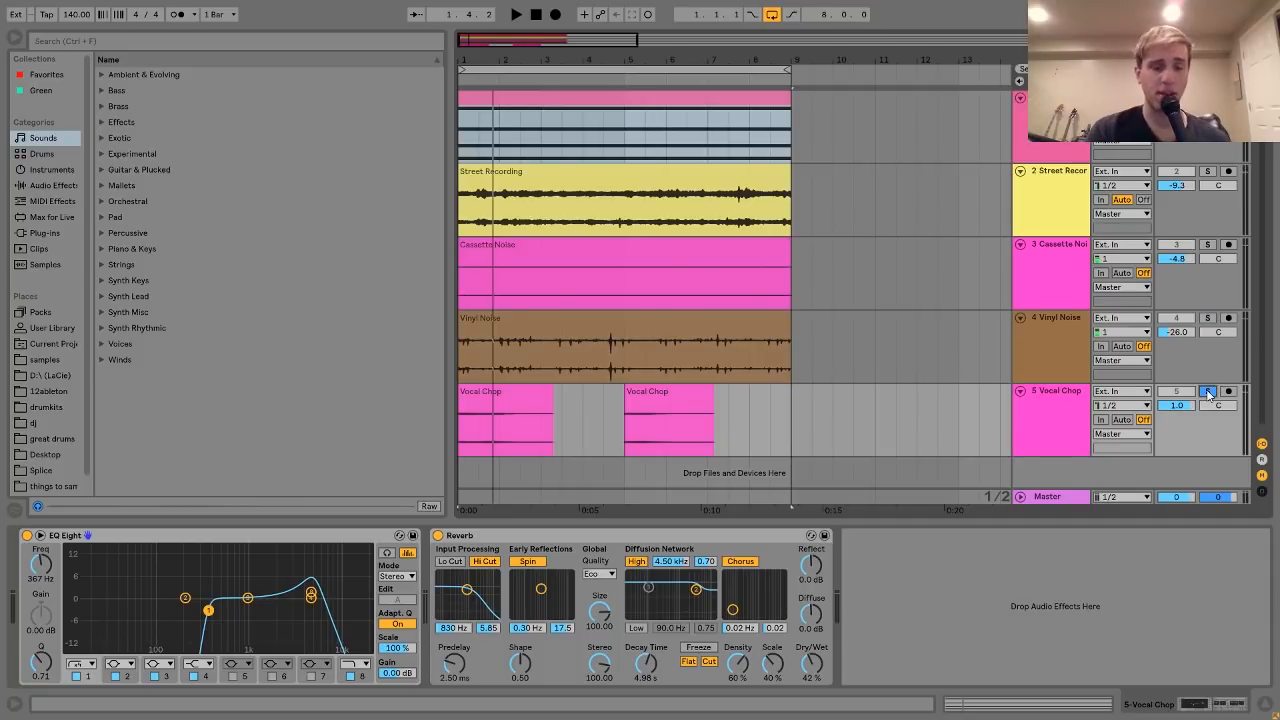
pyautogui.press('space')
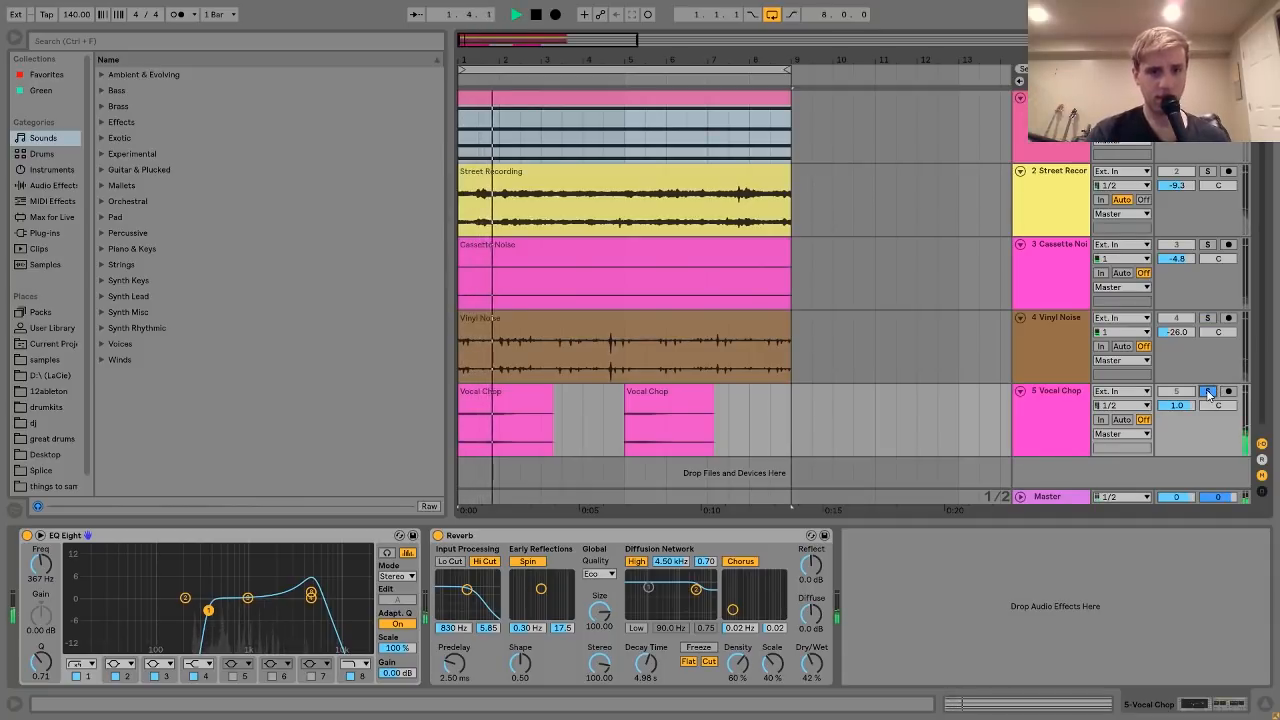
pyautogui.press('space')
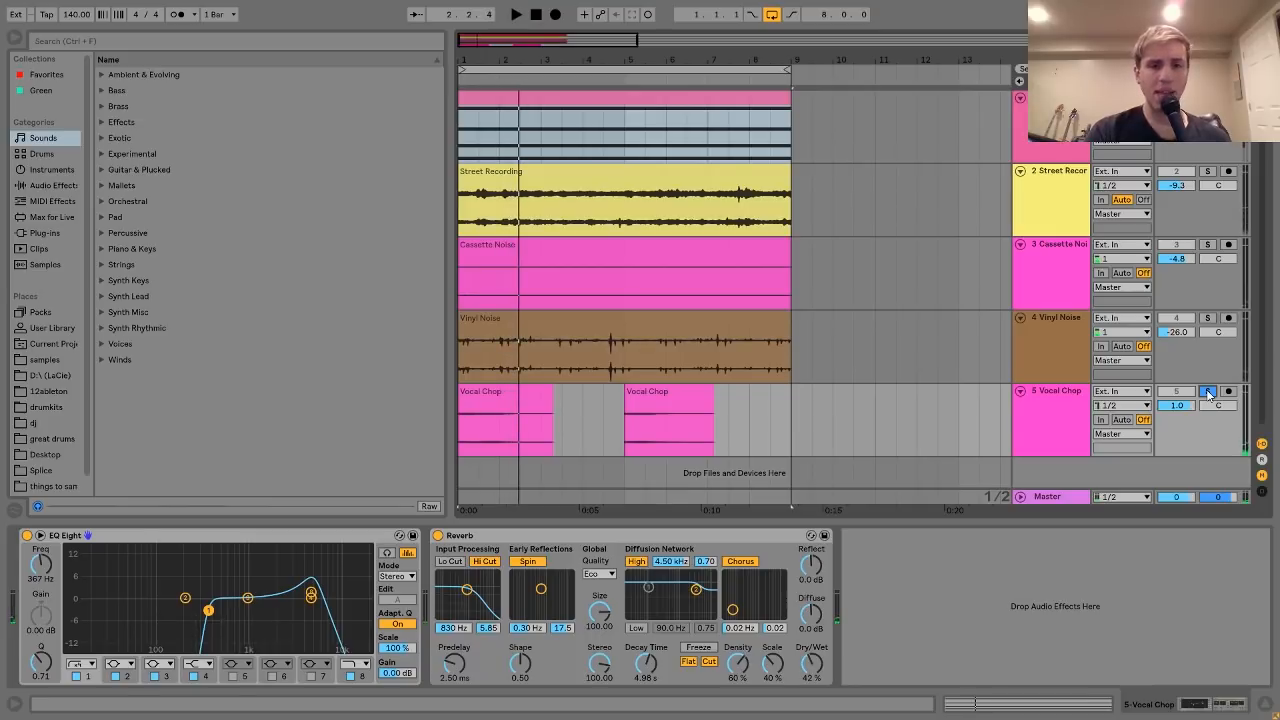
# Step: Play the first Vocal Chop clip and reveal its source sample in the browser
pyautogui.click(522, 400)
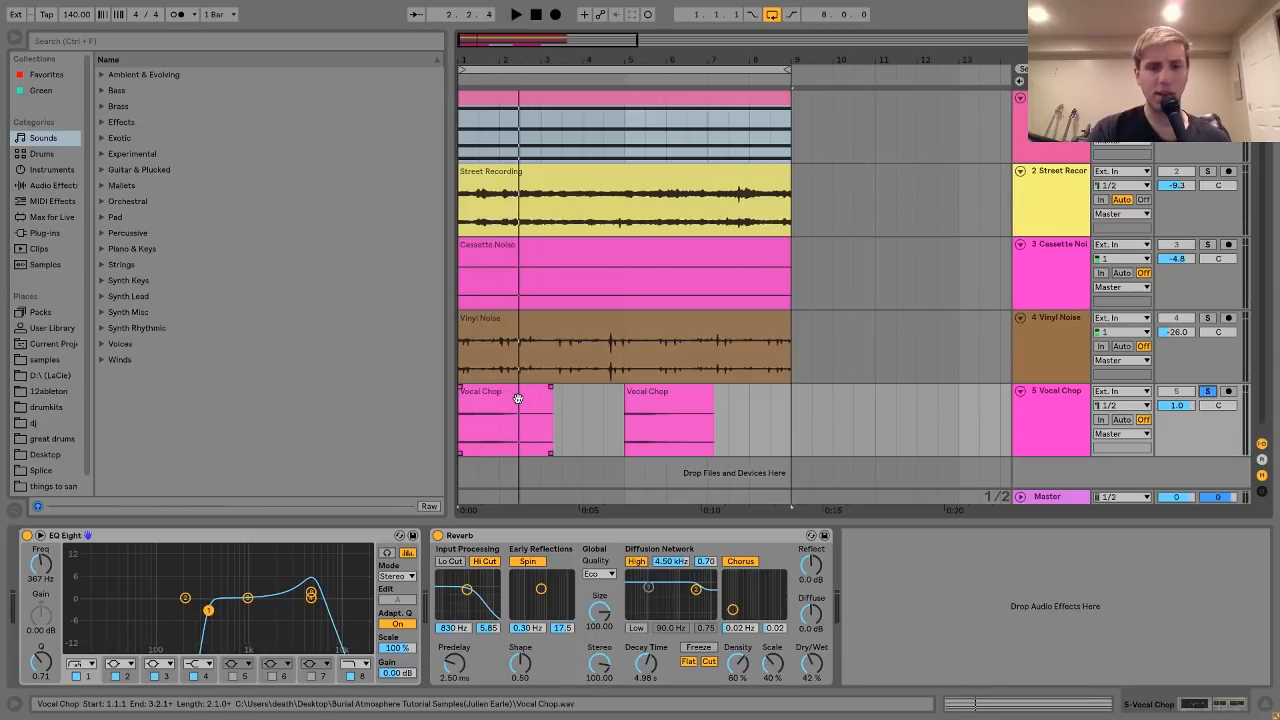
pyautogui.press('space')
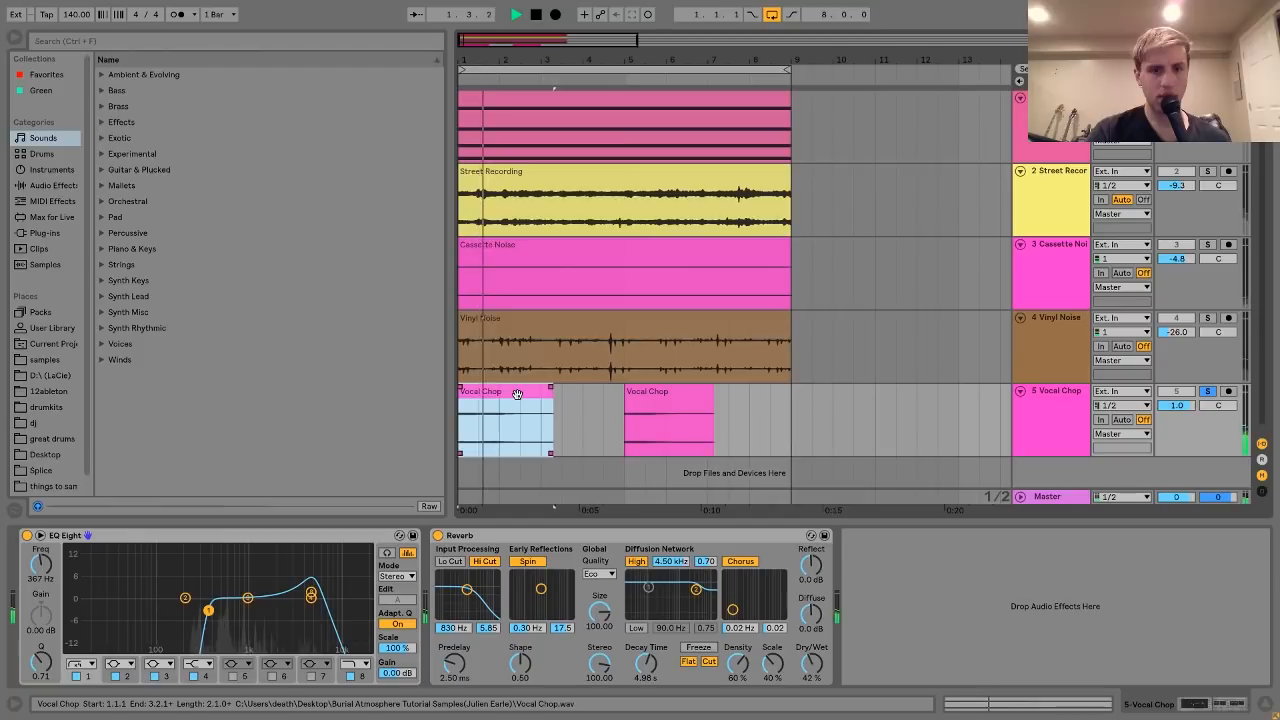
pyautogui.rightClick(517, 394)
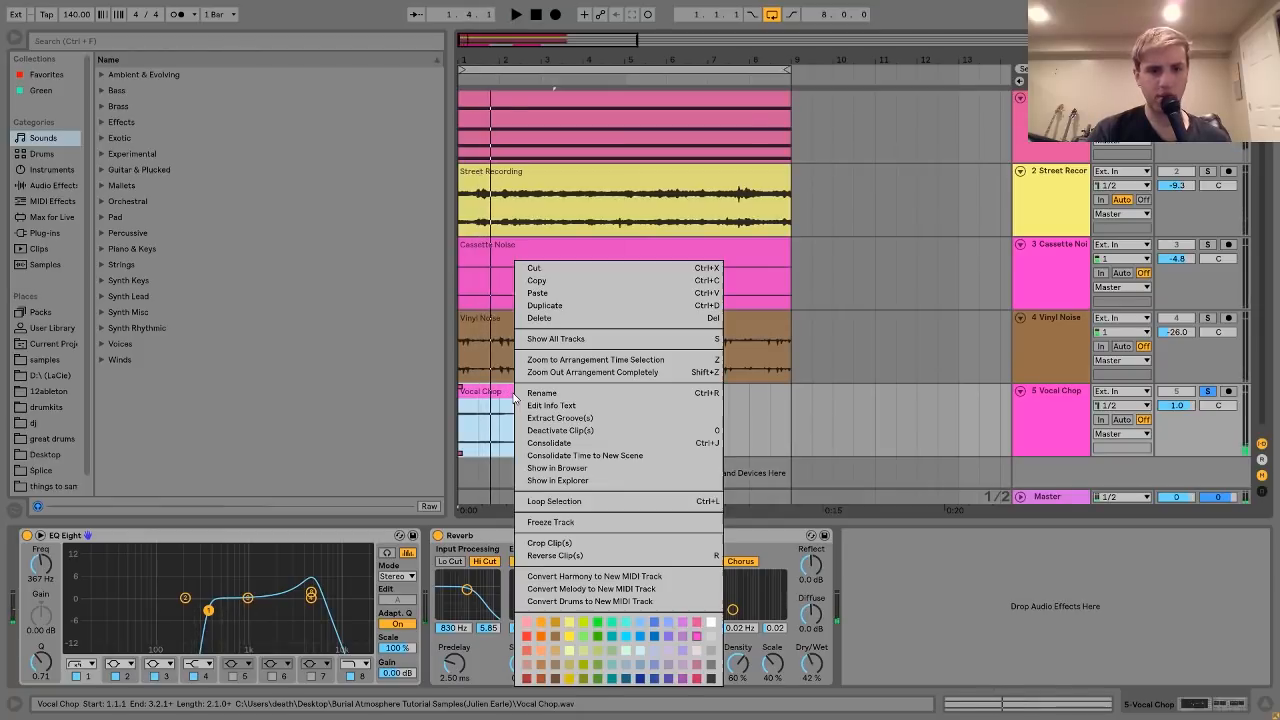
pyautogui.click(557, 468)
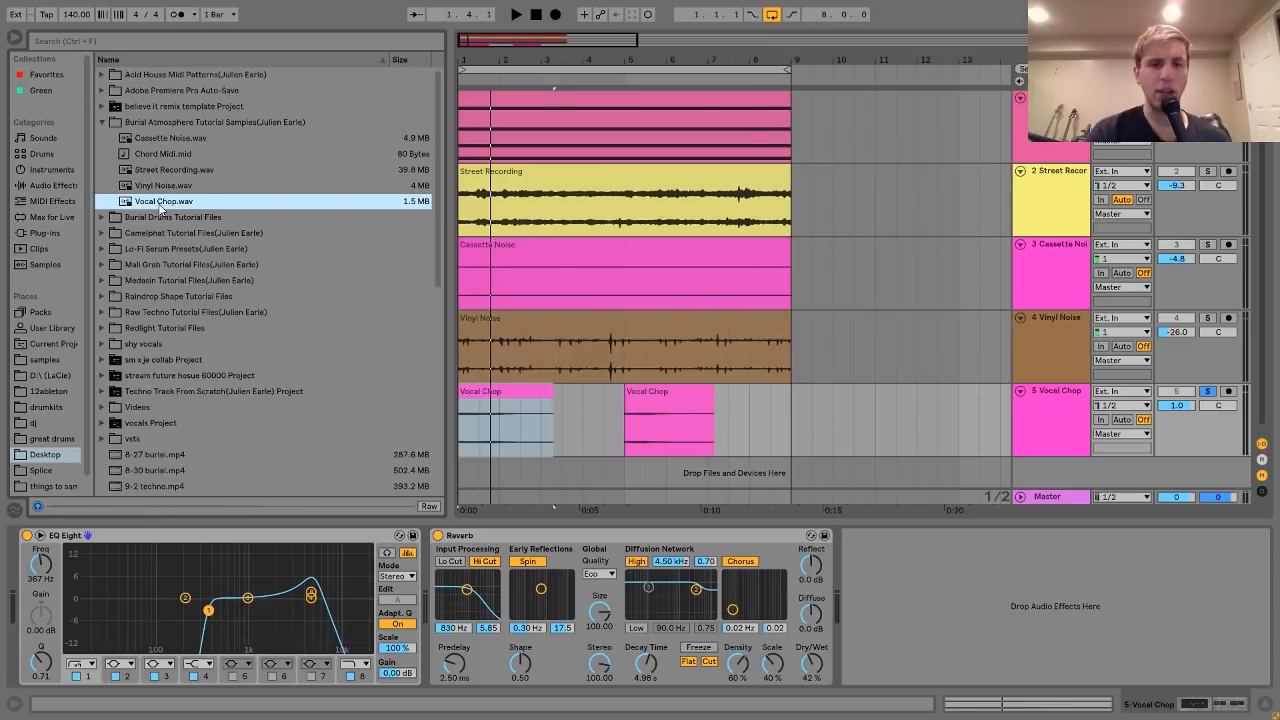
# Step: Inspect the first Vocal Chop clip's waveform and transpose settings while playing it
pyautogui.click(511, 397)
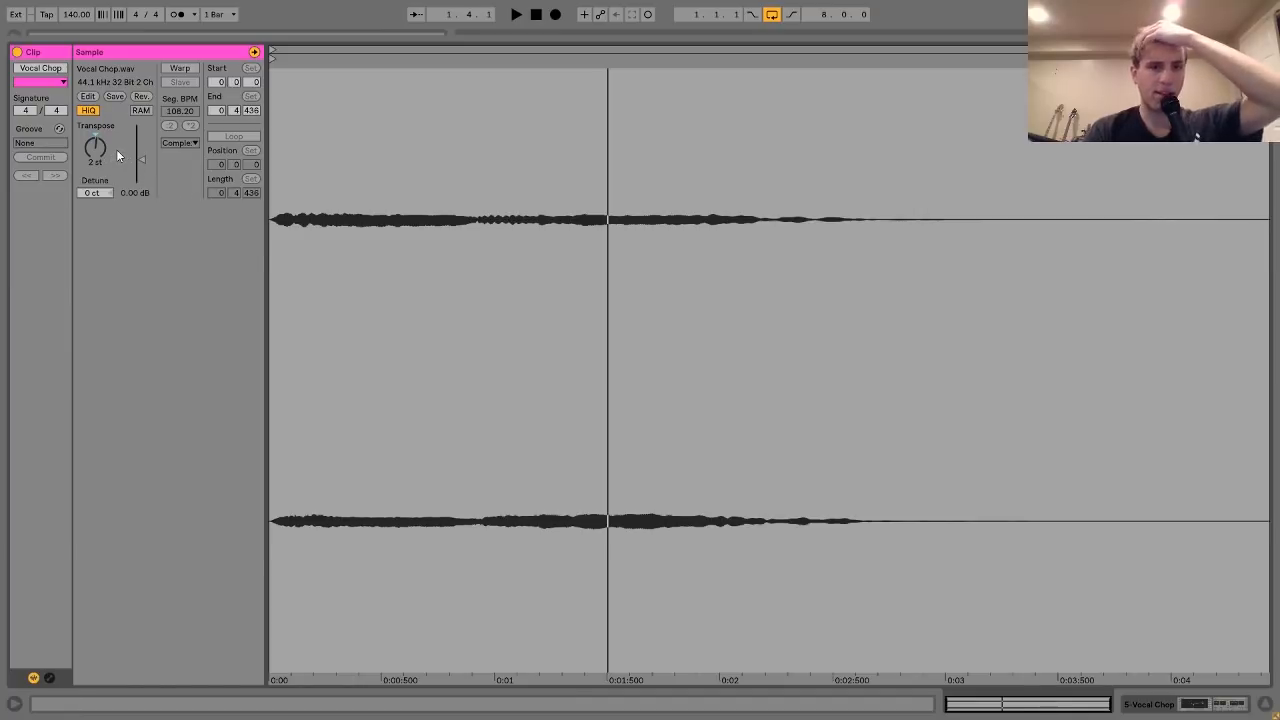
pyautogui.press('space')
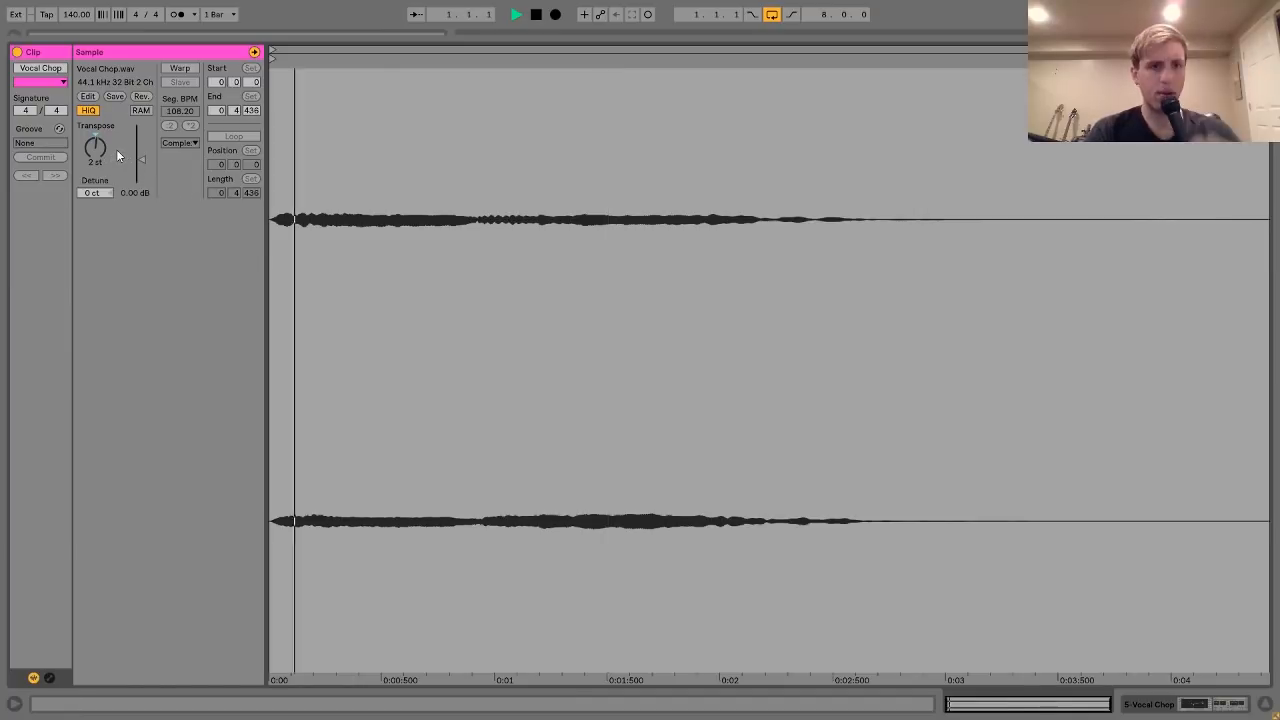
pyautogui.press('space')
pyautogui.click(1217, 707)
# Step: Play the second Vocal Chop clip from its start at bar 5
pyautogui.click(645, 405)
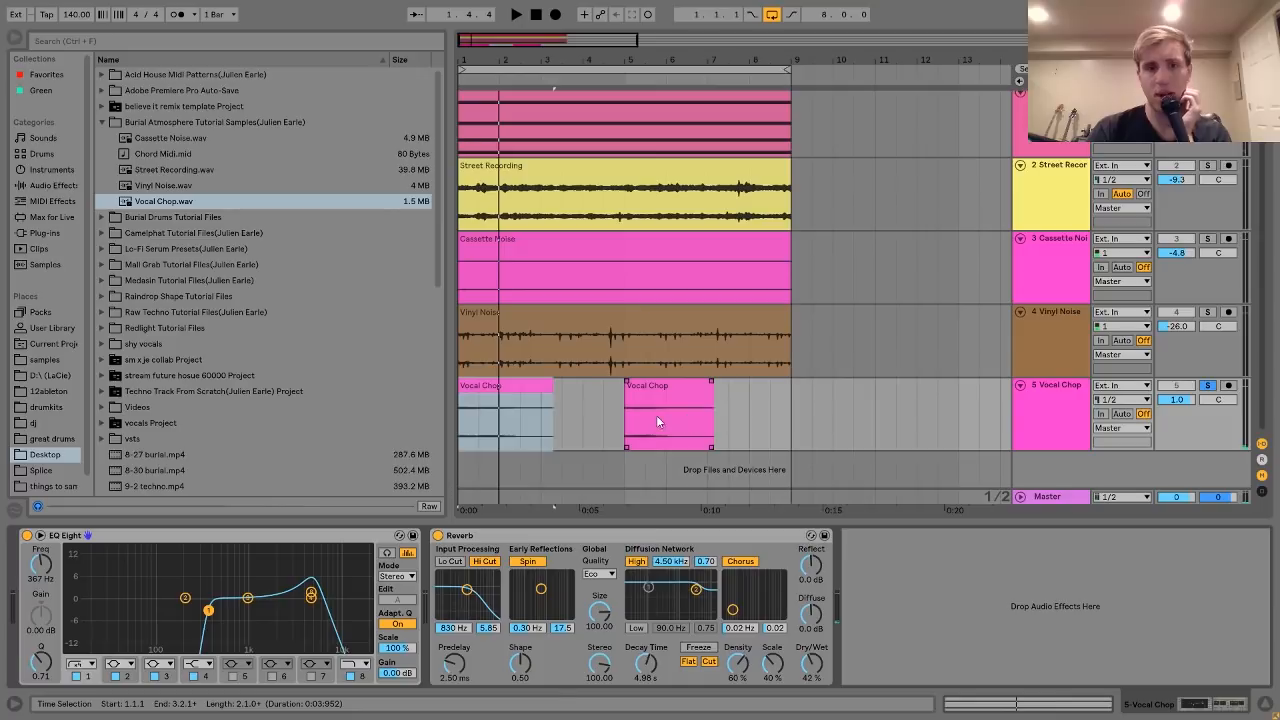
pyautogui.click(649, 389)
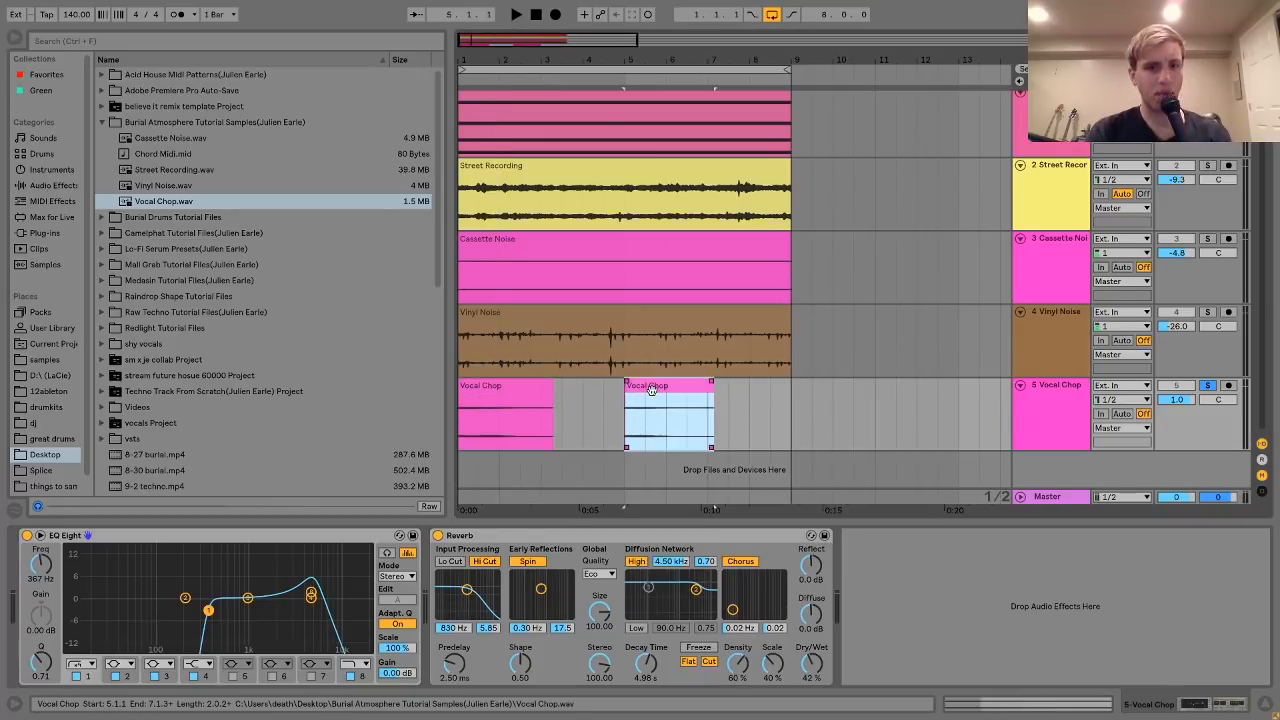
pyautogui.press('space')
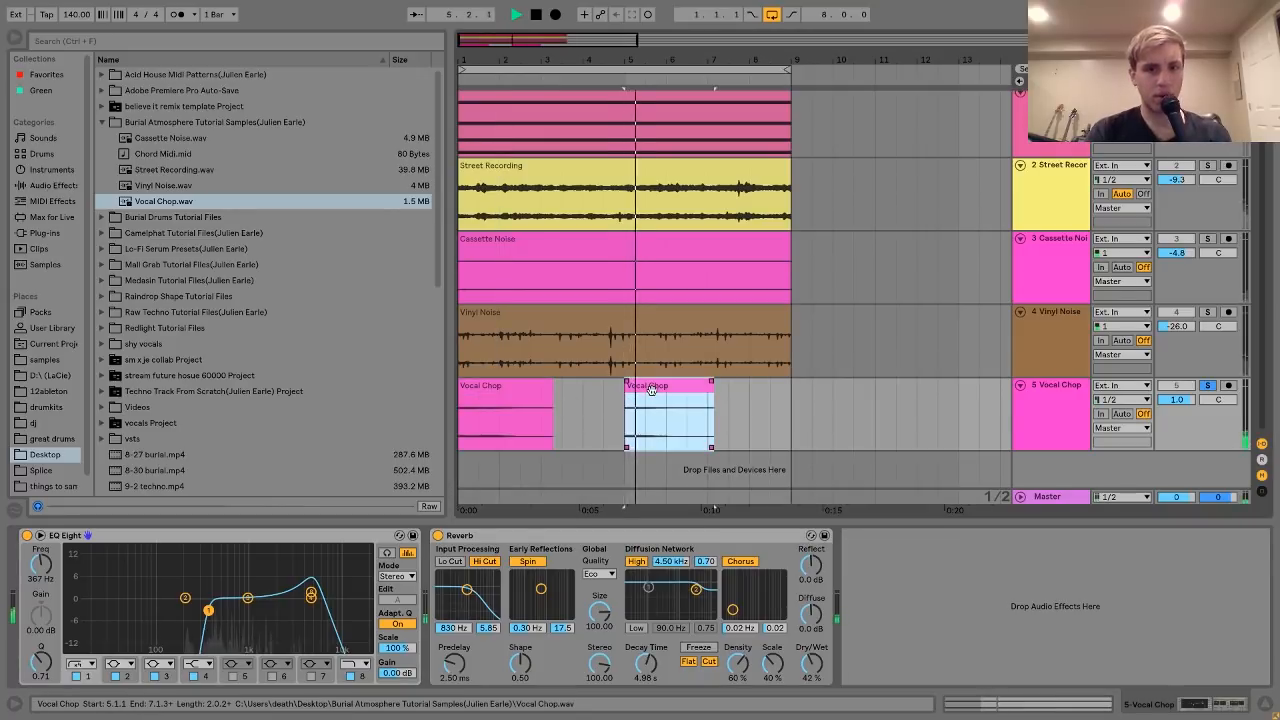
pyautogui.press('space')
# Step: Play the first Vocal Chop clip again to compare it with the second one
pyautogui.click(481, 436)
pyautogui.press('space')
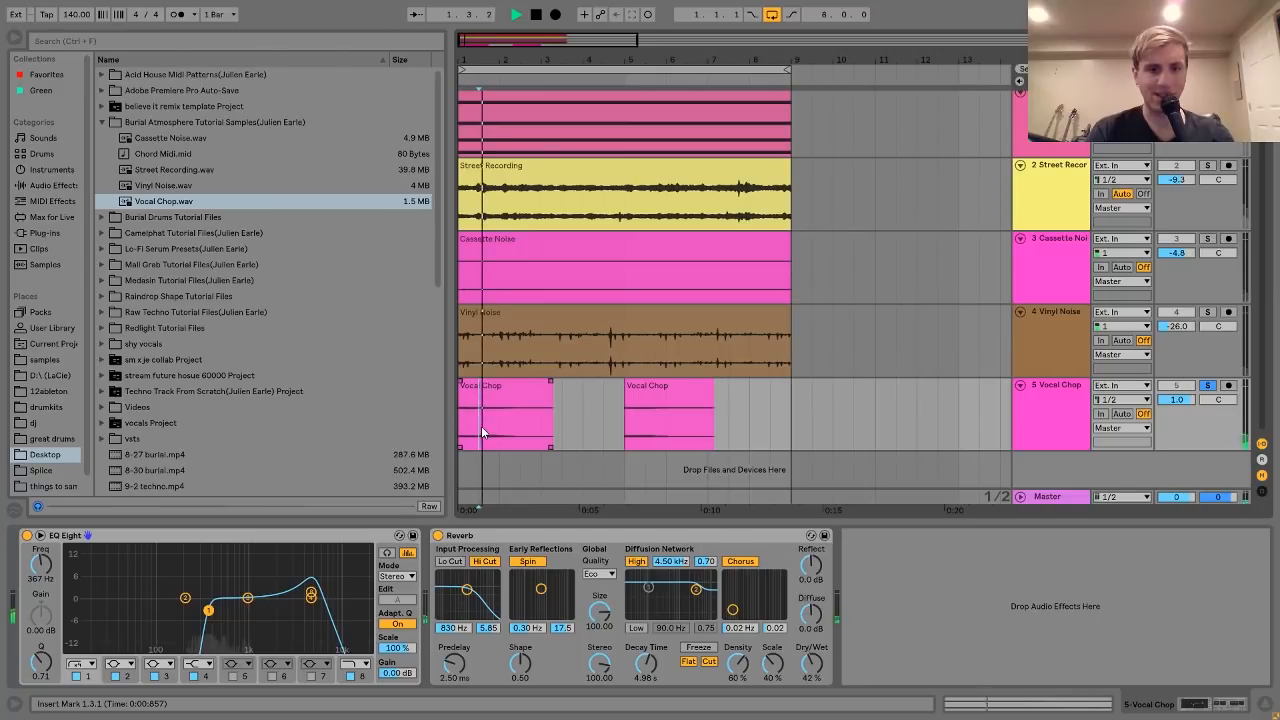
pyautogui.click(642, 390)
pyautogui.press('space')
# Step: Check both Vocal Chop clips and play the soloed track from bar 5
pyautogui.doubleClick(642, 390)
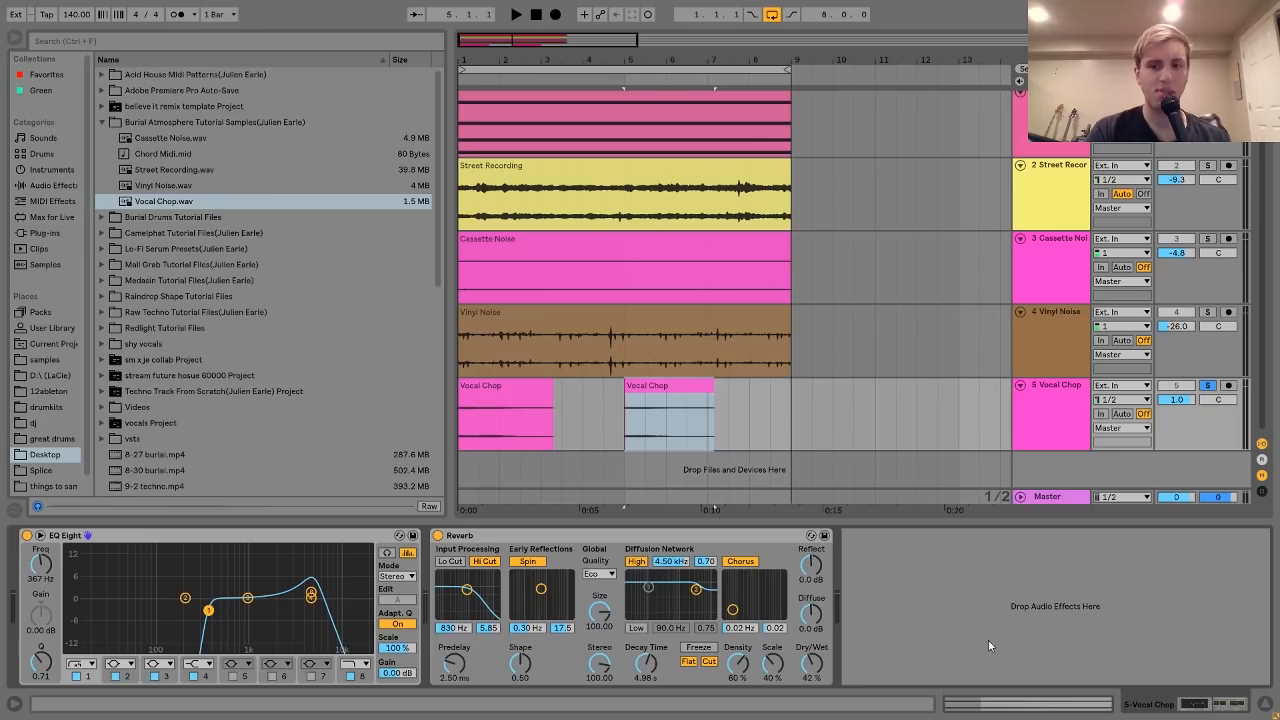
pyautogui.doubleClick(506, 412)
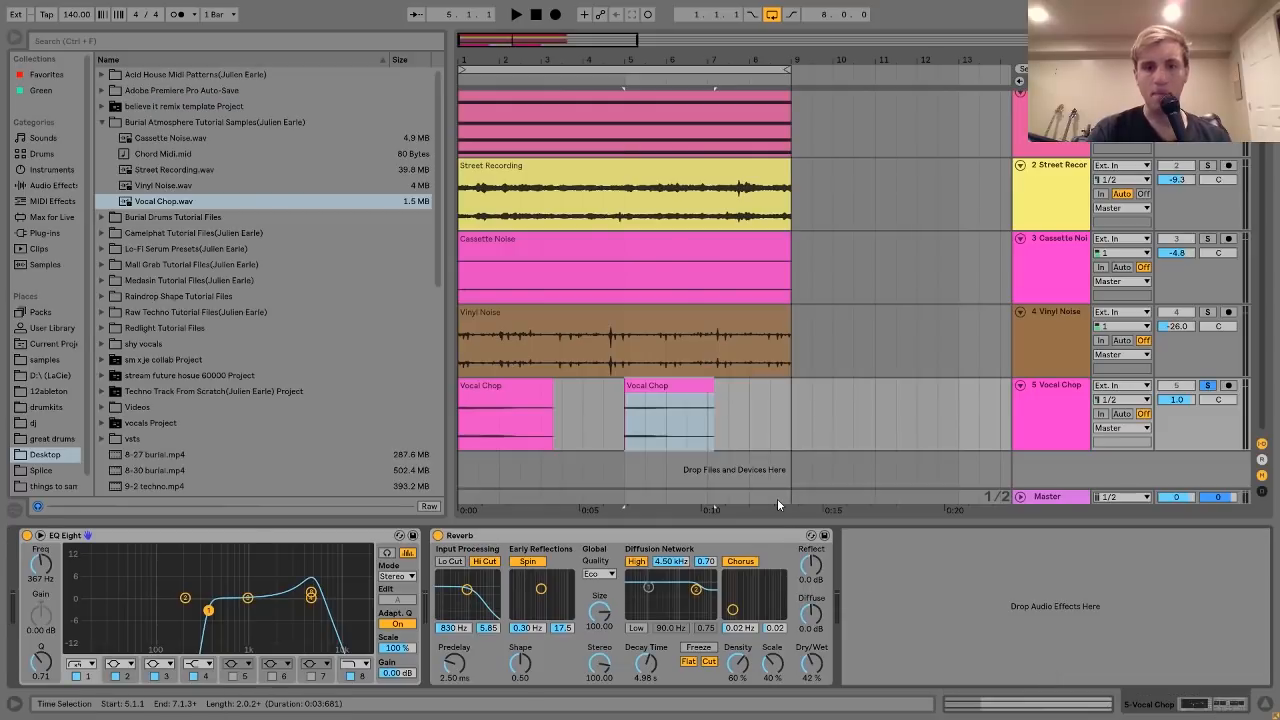
pyautogui.press('space')
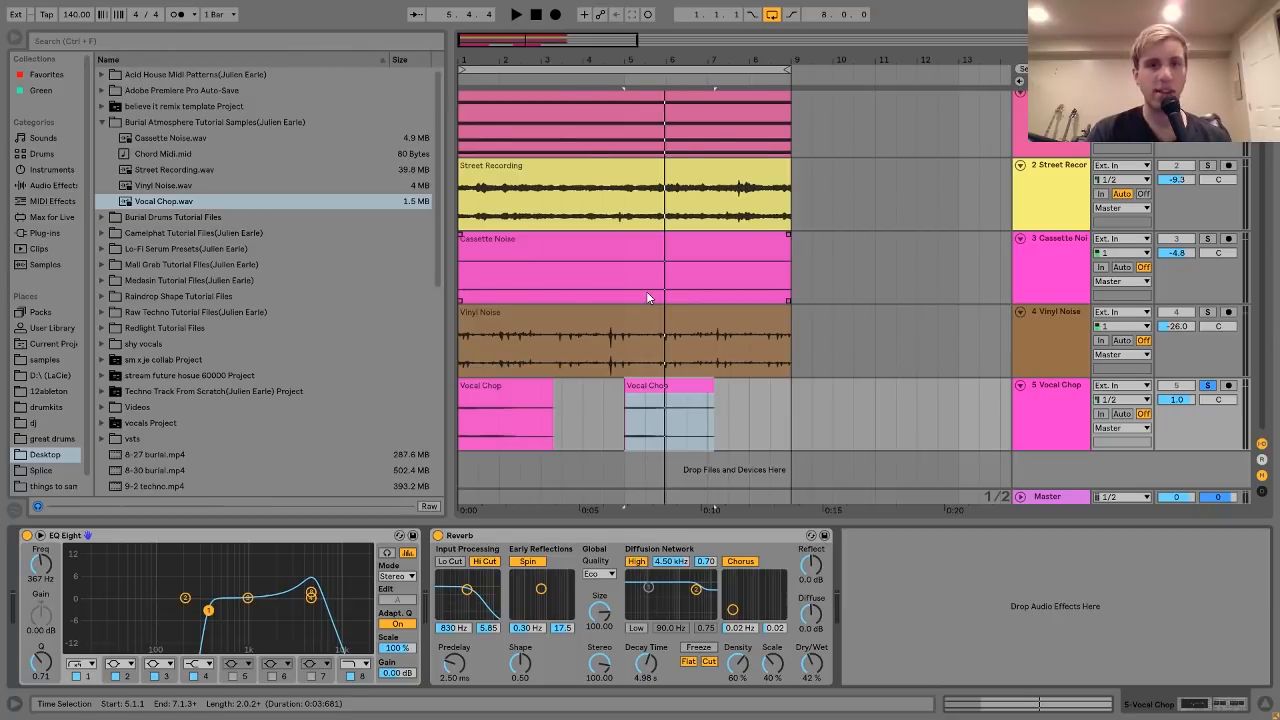
# Step: Bypass the Reverb and EQ Eight on the Vocal Chop track and play the first clip dry from bar 1
pyautogui.click(494, 388)
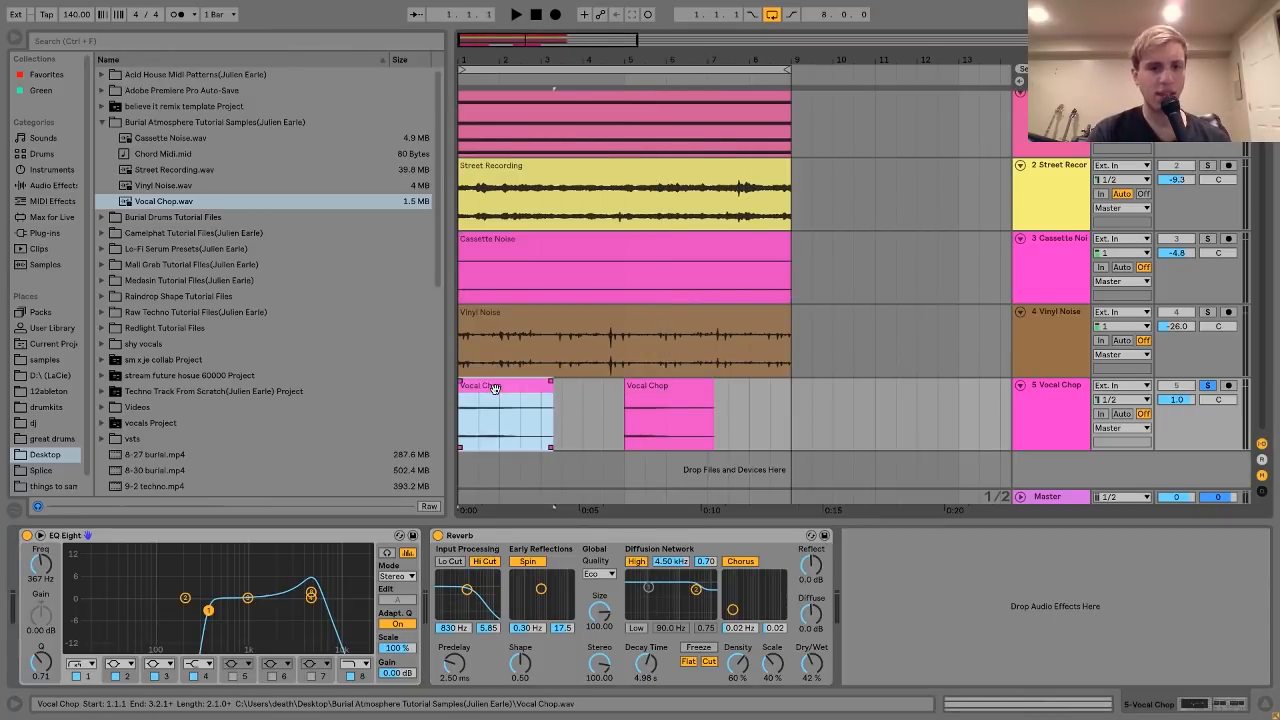
pyautogui.click(152, 203)
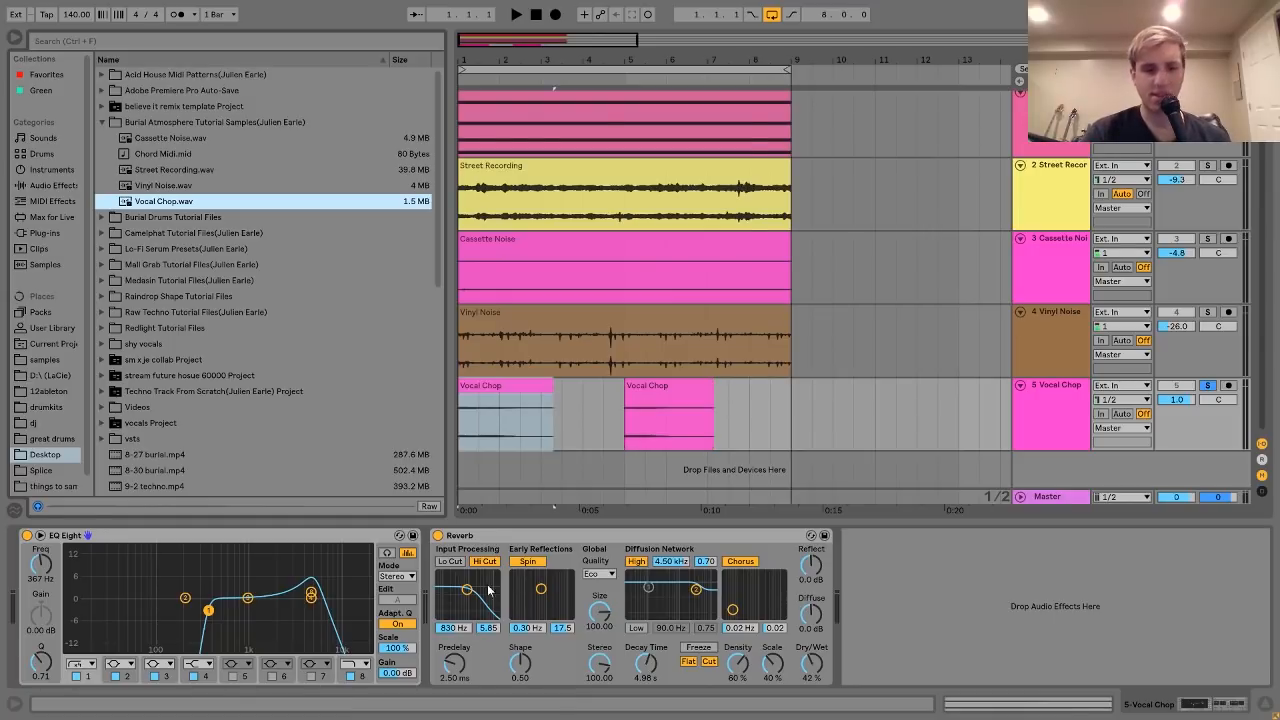
pyautogui.click(438, 535)
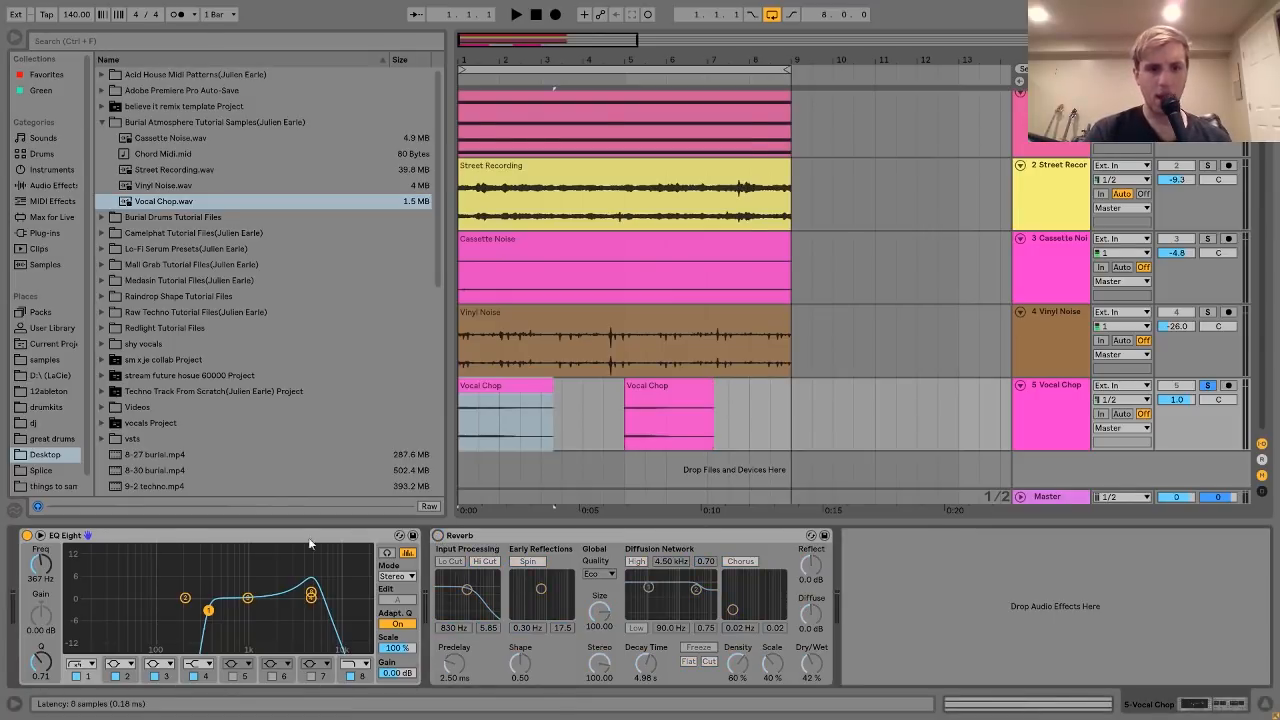
pyautogui.click(27, 535)
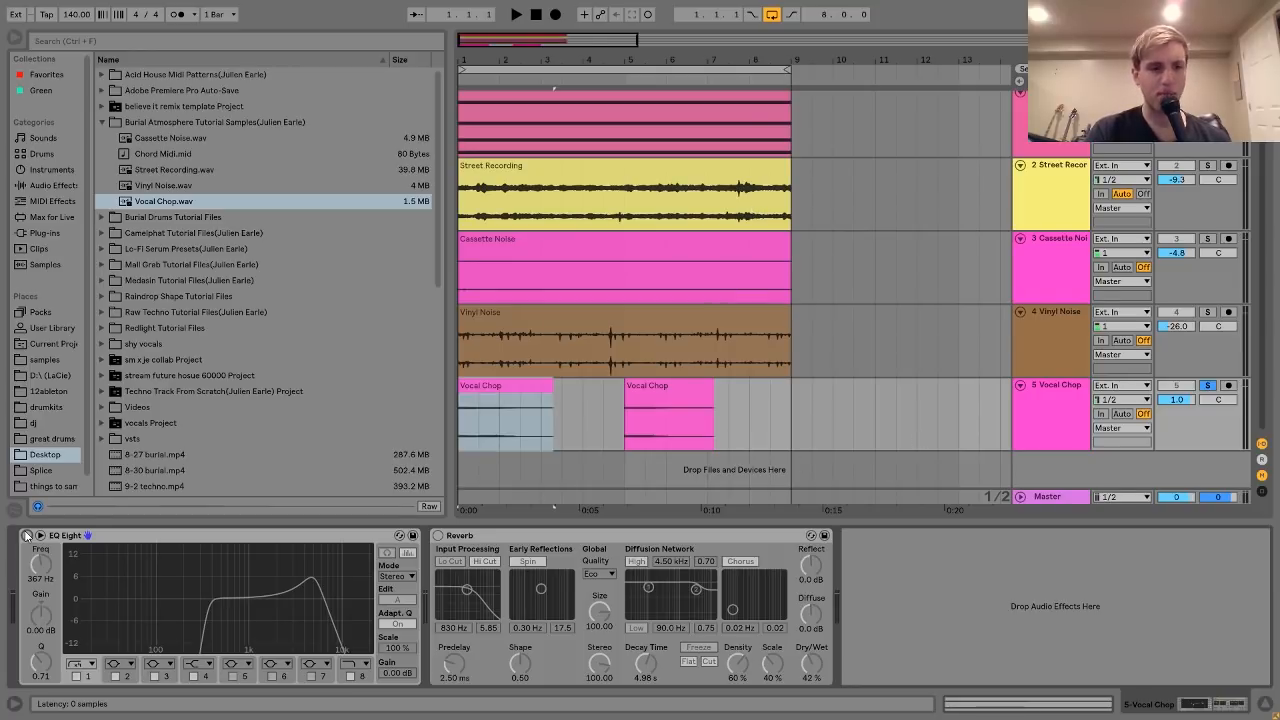
pyautogui.press('space')
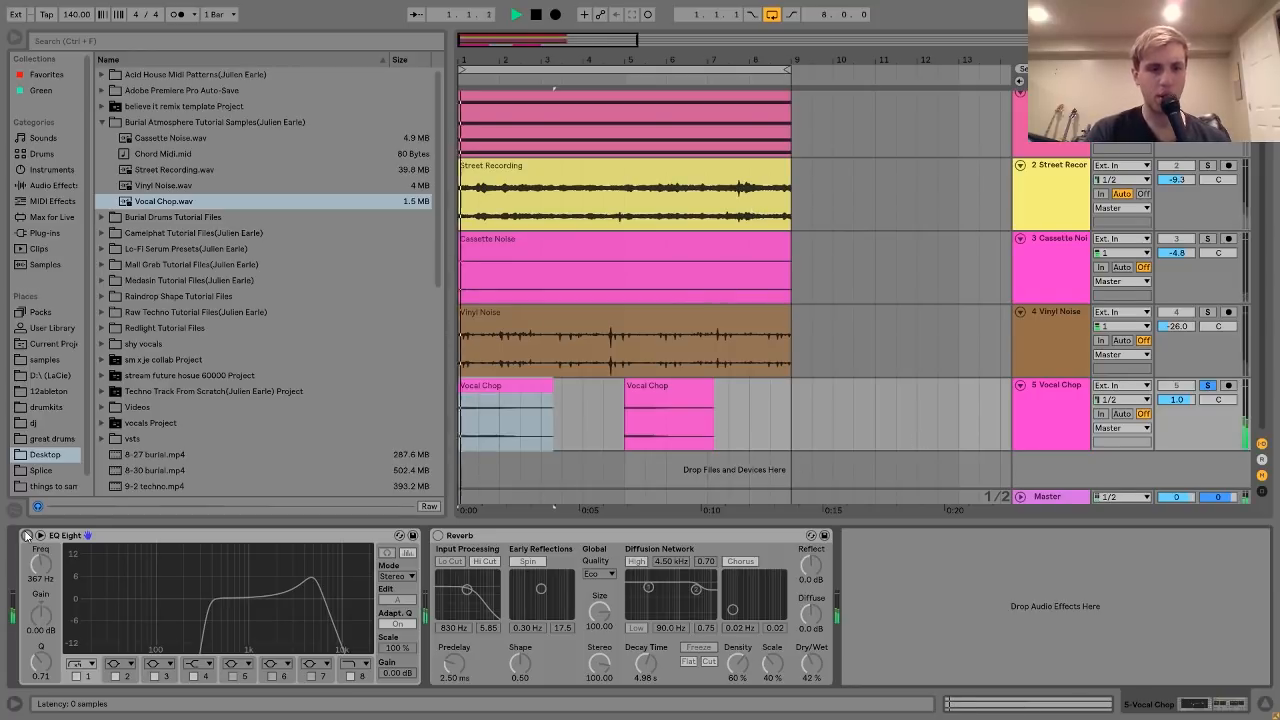
# Step: Re-enable EQ Eight during playback to hear the filtered vocal, stop playback and show the browser's Sounds category
pyautogui.click(27, 535)
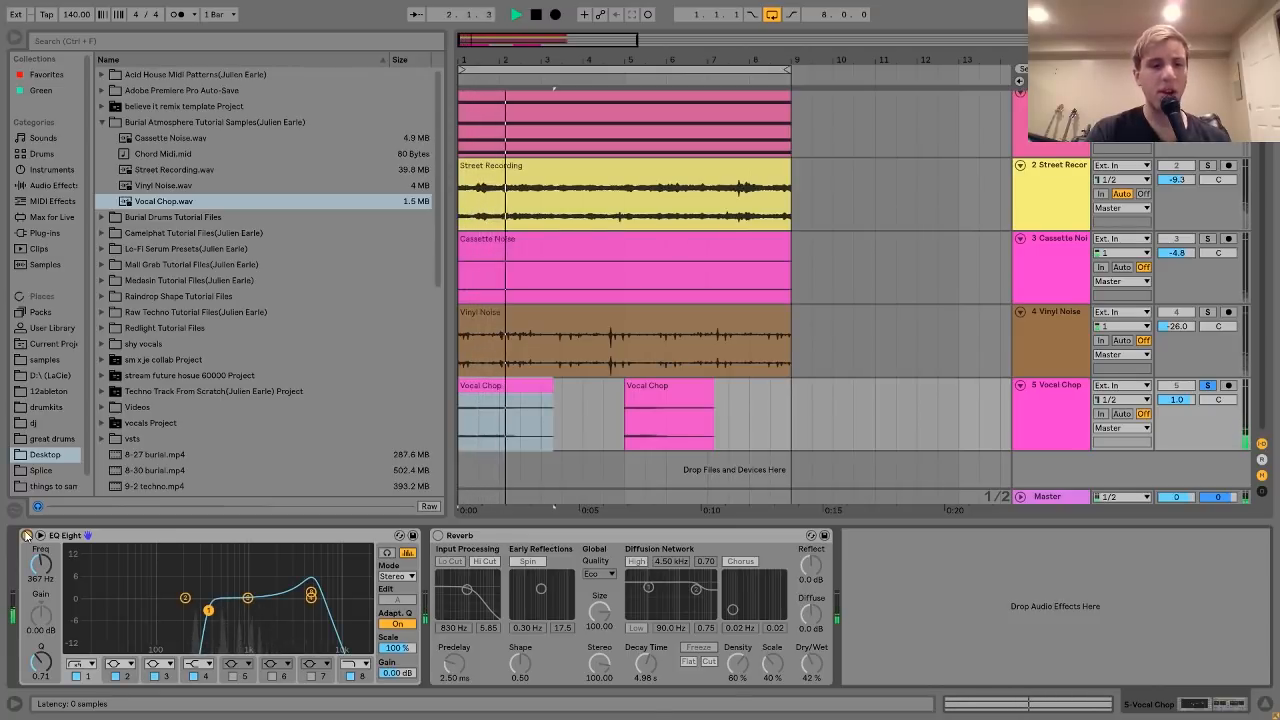
pyautogui.press('space')
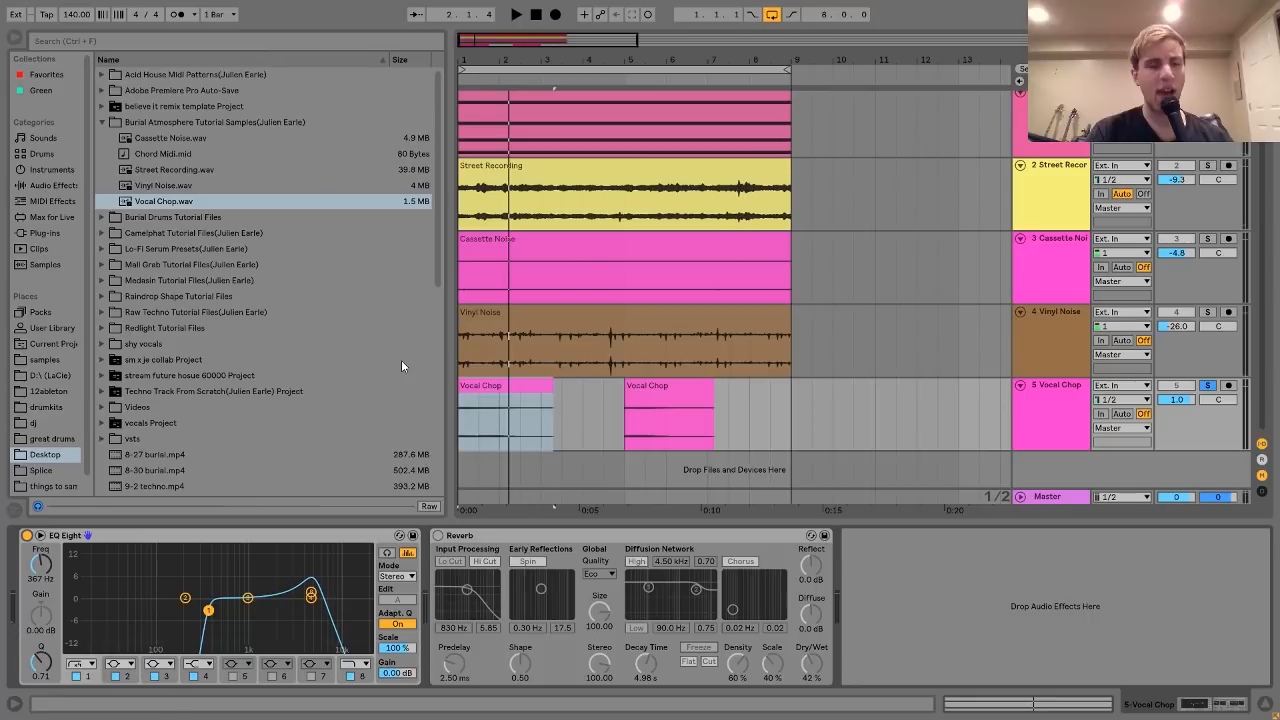
pyautogui.click(38, 140)
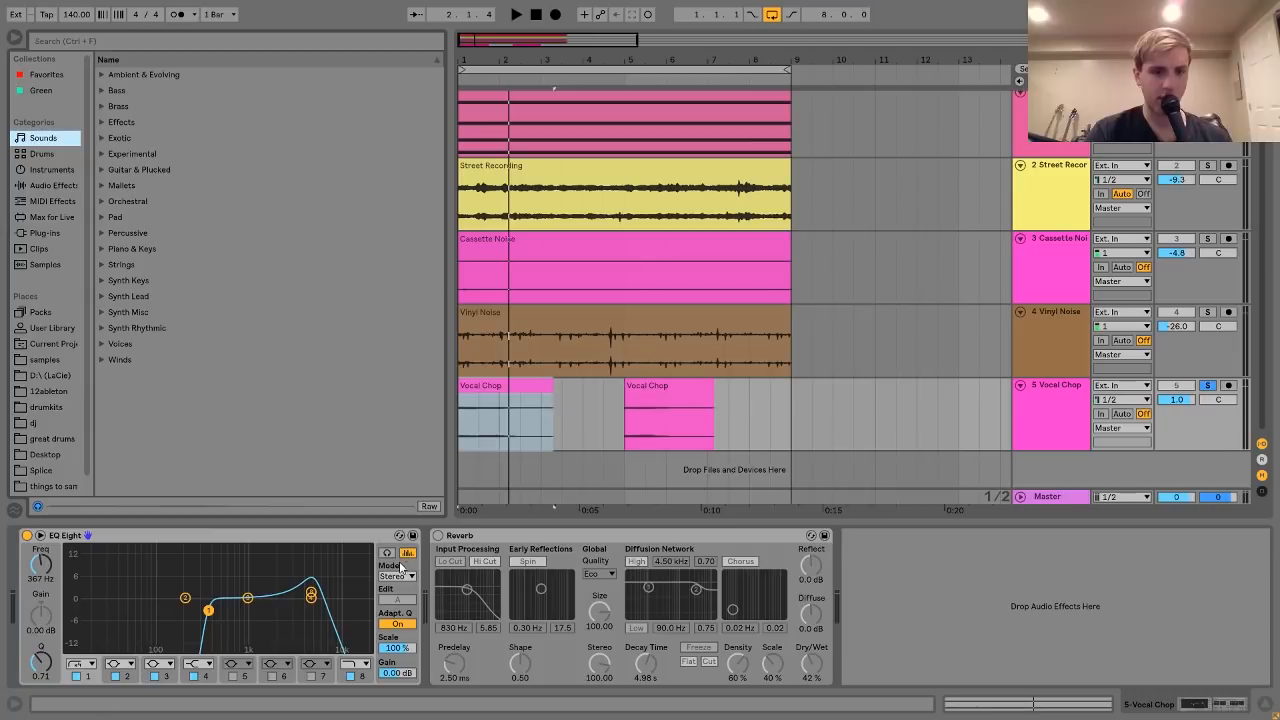
# Step: Turn the Reverb back on and play the first Vocal Chop clip with both effects active
pyautogui.click(438, 536)
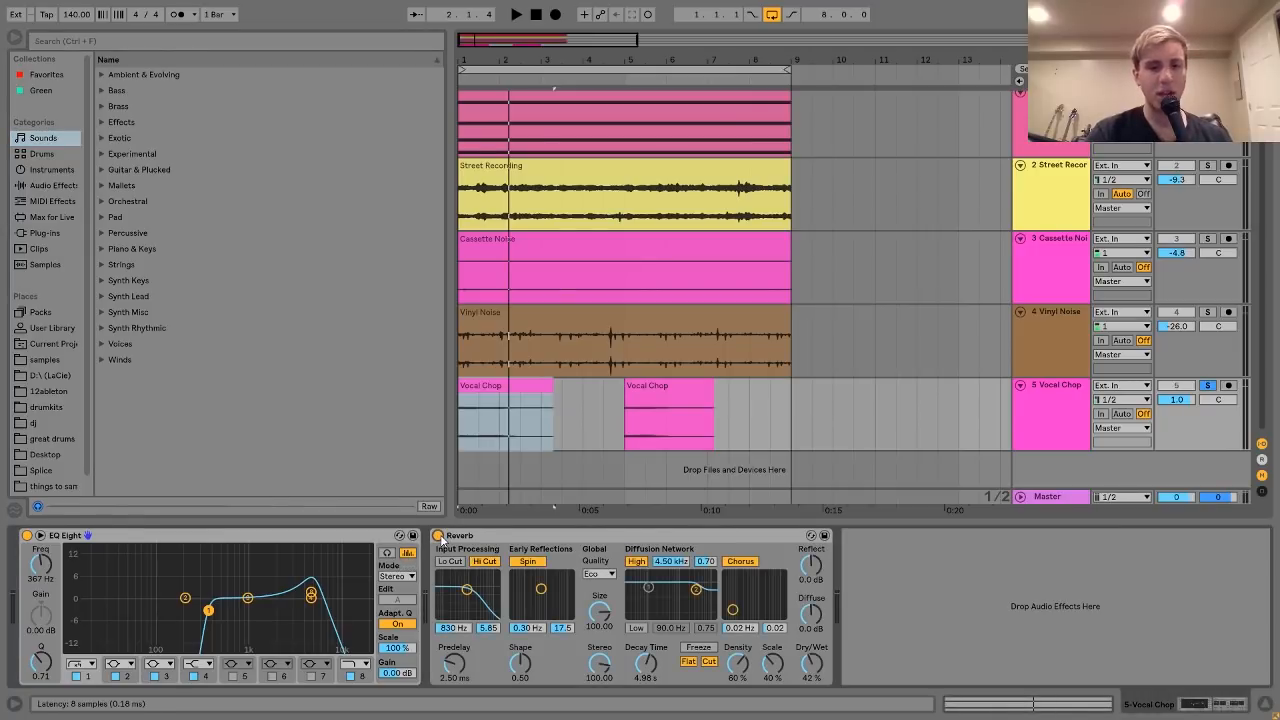
pyautogui.press('space')
pyautogui.press('space')
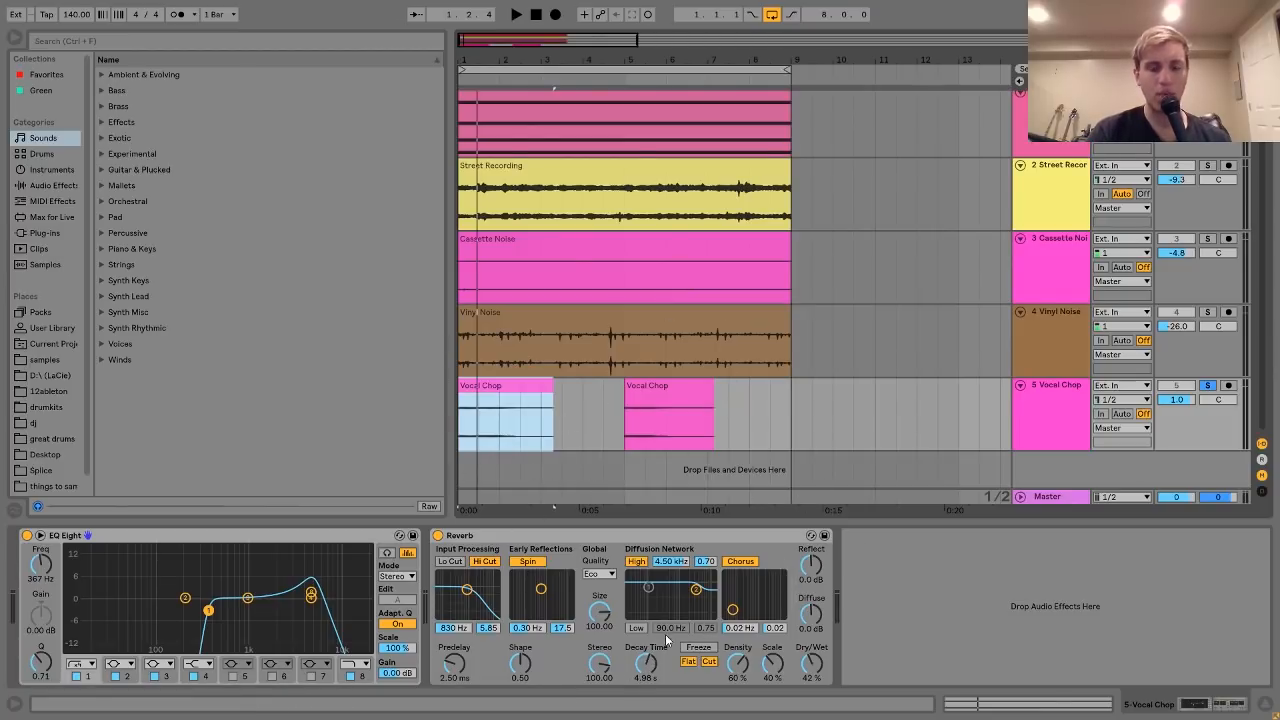
pyautogui.click(1196, 392)
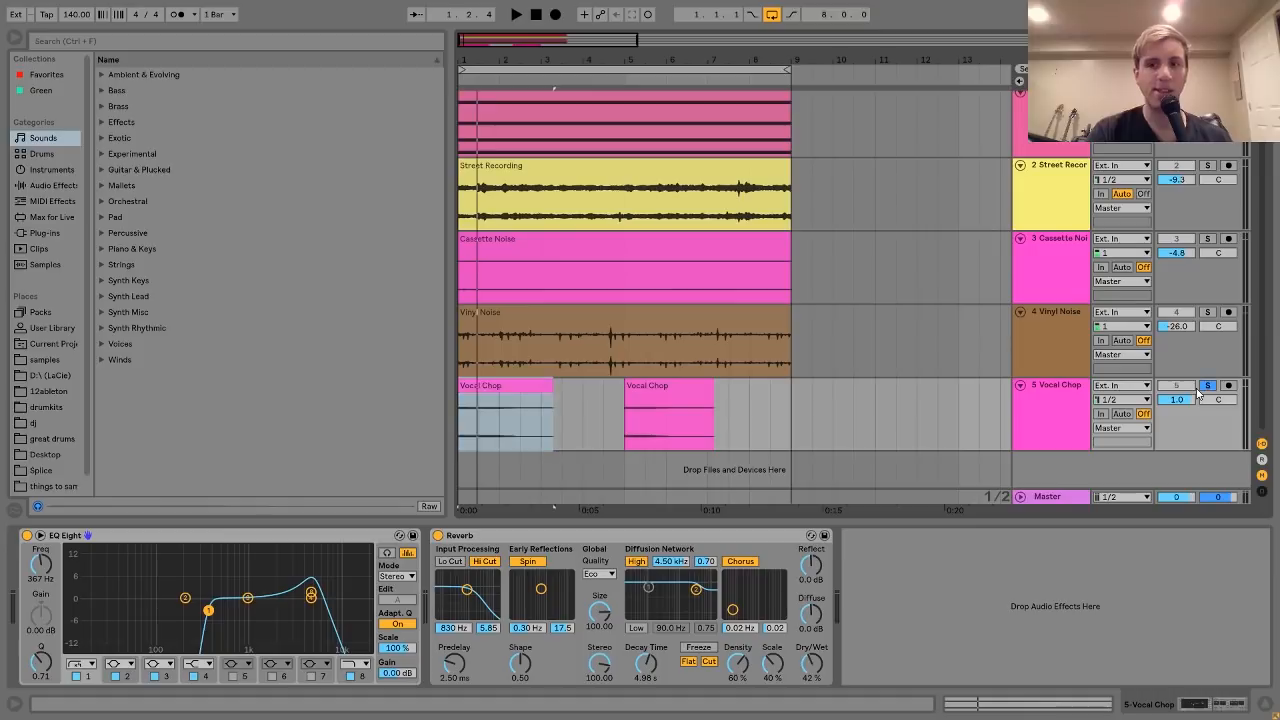